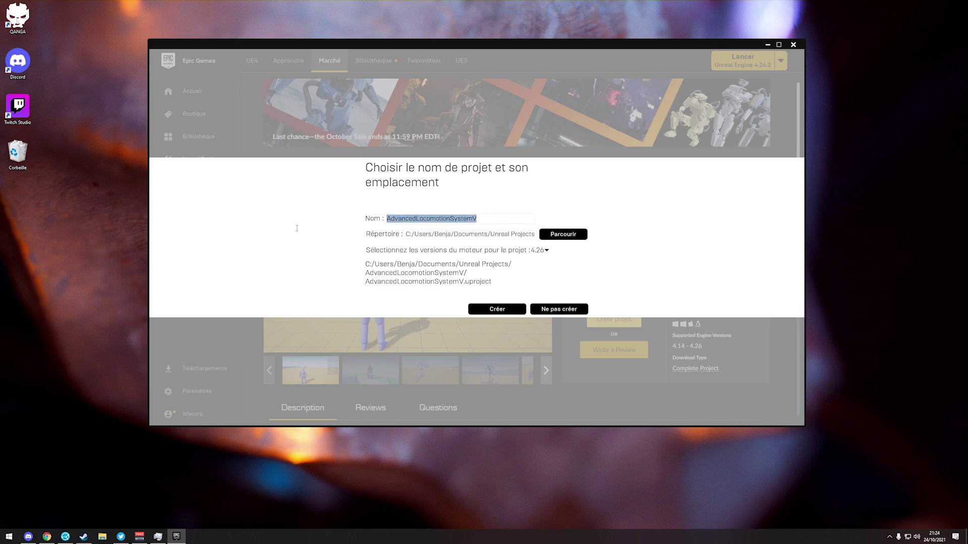
Create the AdvancedLocomotionSystemV project for engine version 4.26 in the directory E:/AdvancedLocomotionSystemV
click(569, 236)
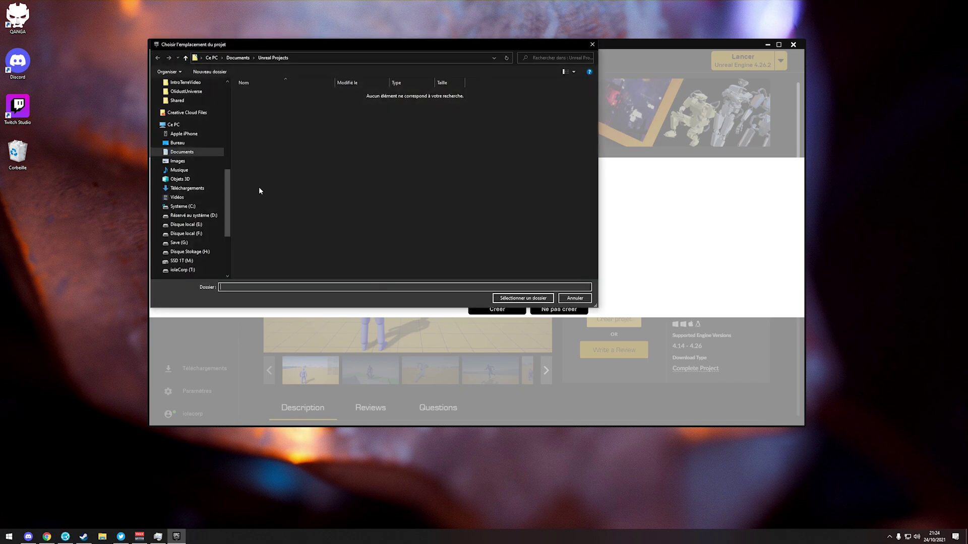
click(520, 296)
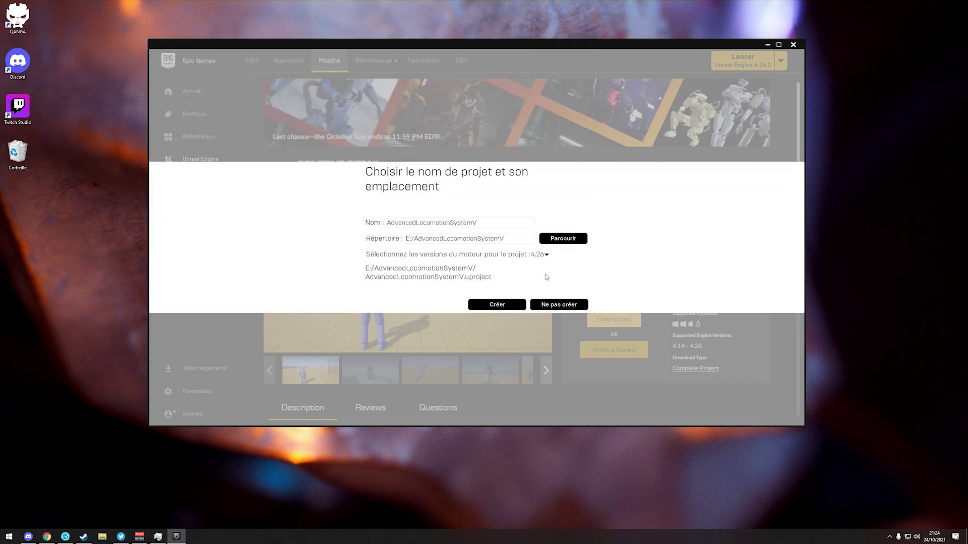
click(499, 305)
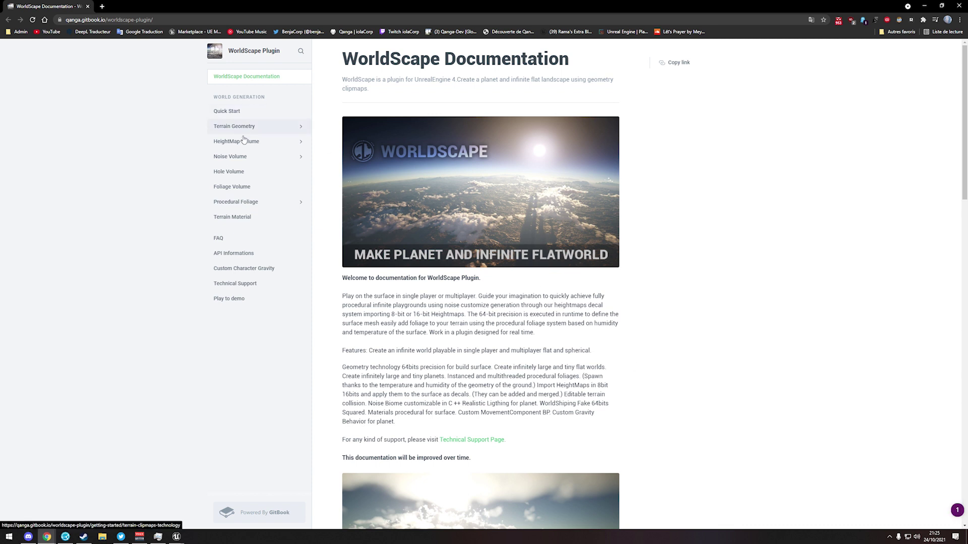
Open the Quick Start page of the WorldScape Plugin documentation in the web browser
click(239, 116)
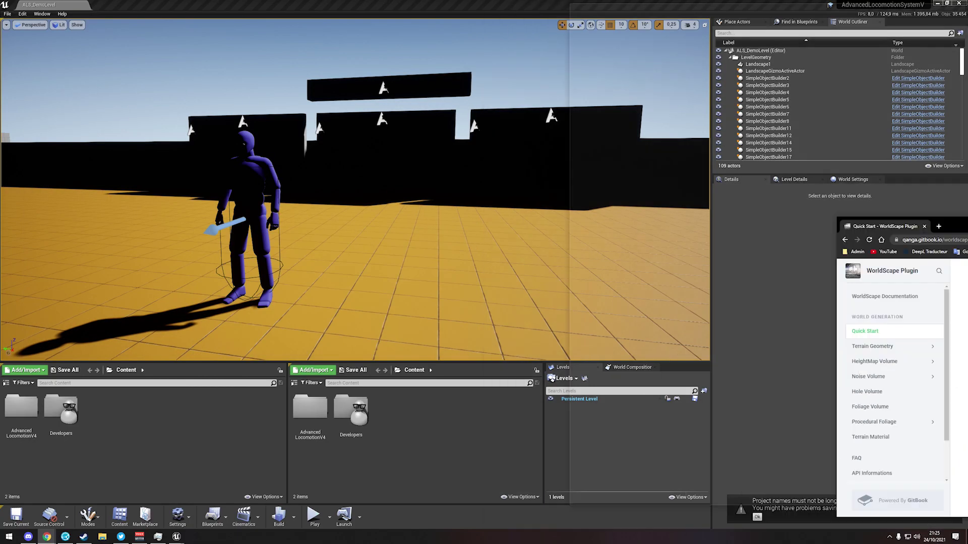
Switch to Unreal Editor and enable the Sun Position Calculator and Water plugins for the project
click(23, 13)
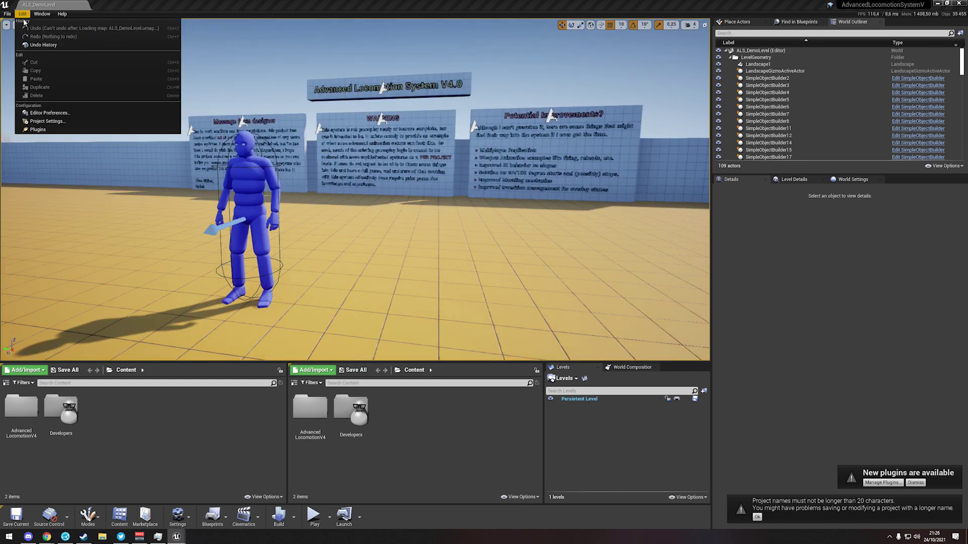
click(37, 129)
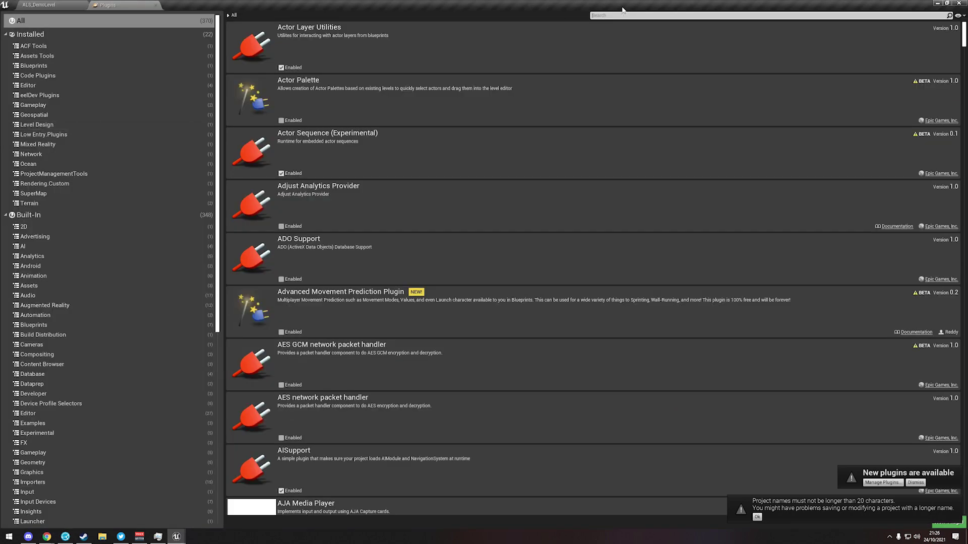
click(650, 16)
text(s)
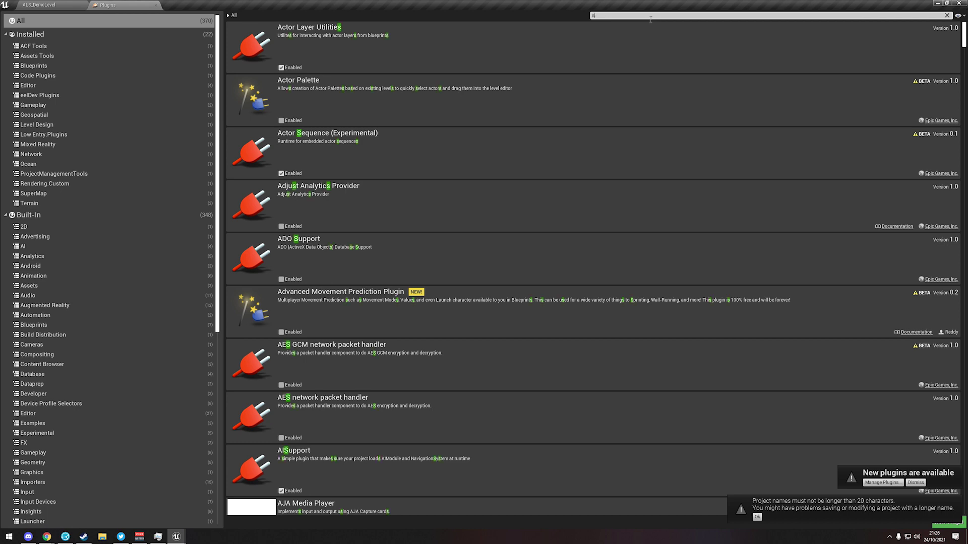
text(un)
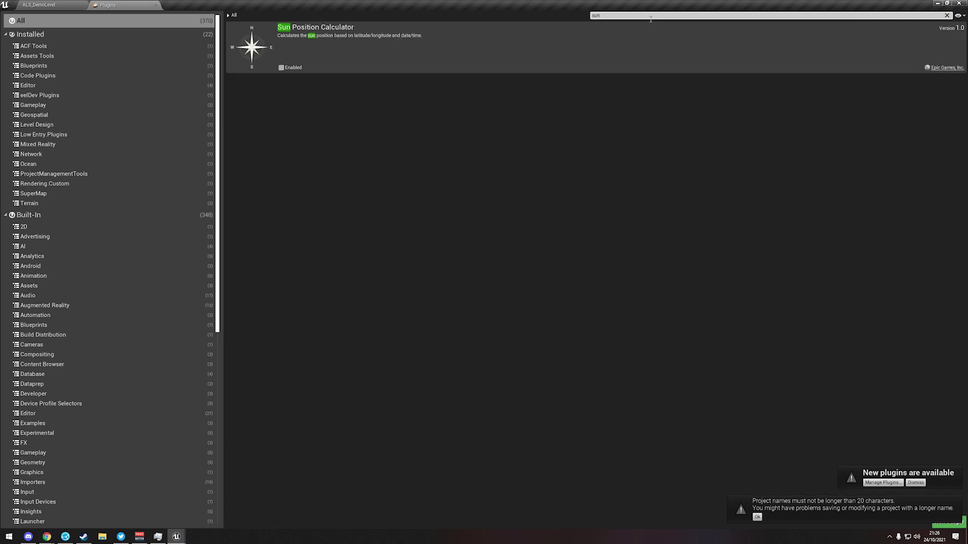
click(281, 67)
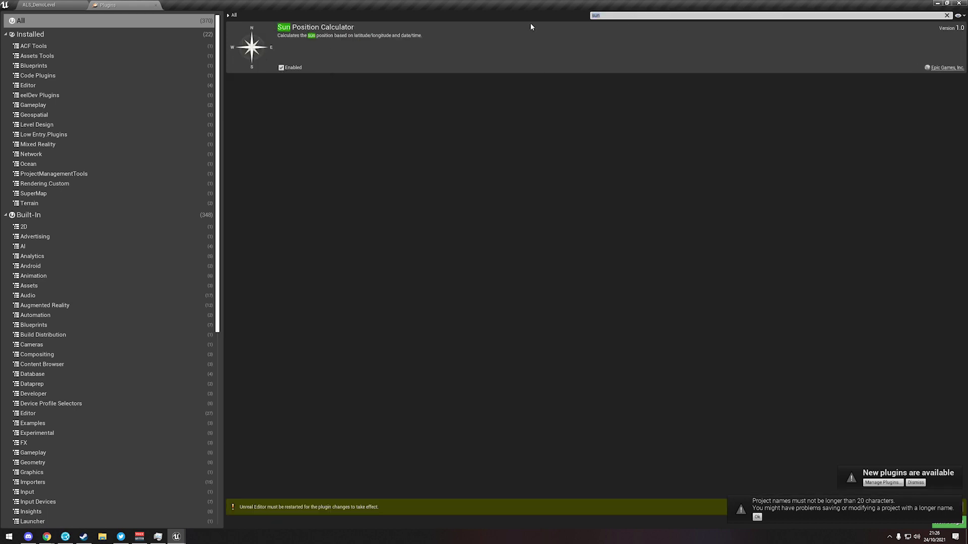
text(water)
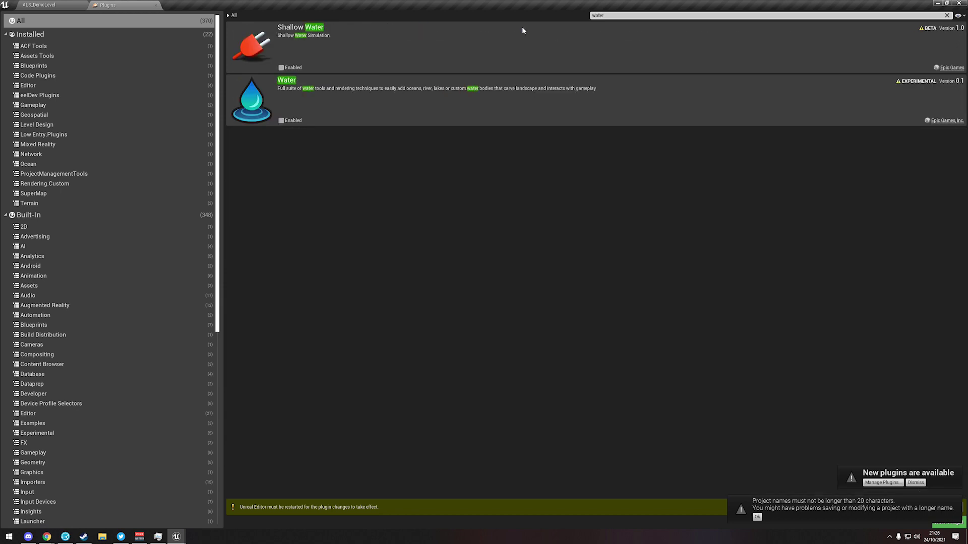
click(281, 121)
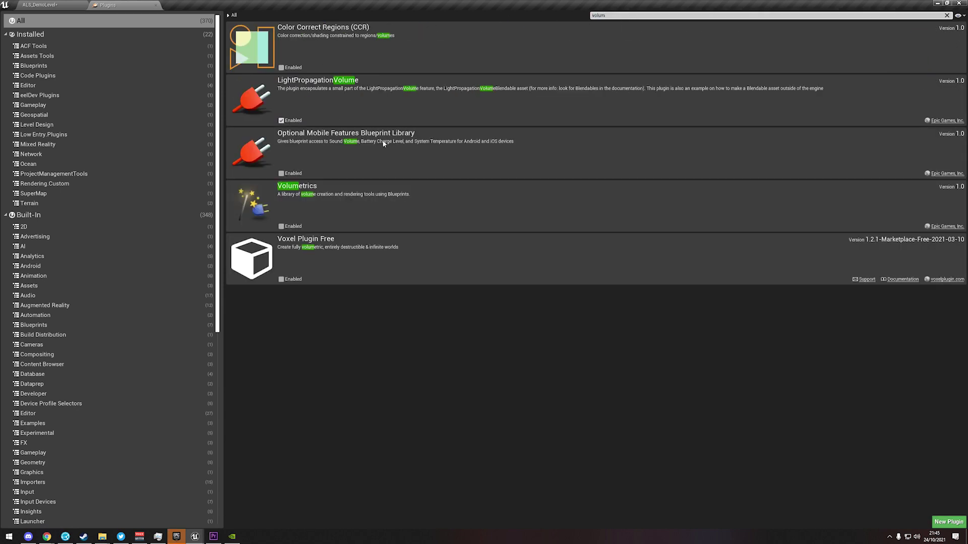
Enable the Volumetrics and WorldScape plugins for the project
click(281, 227)
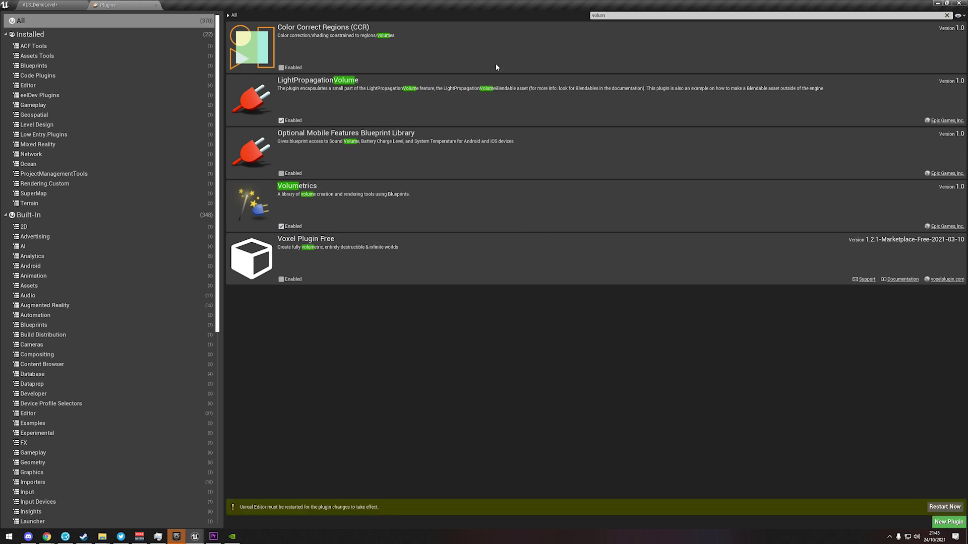
key(BackSpace)
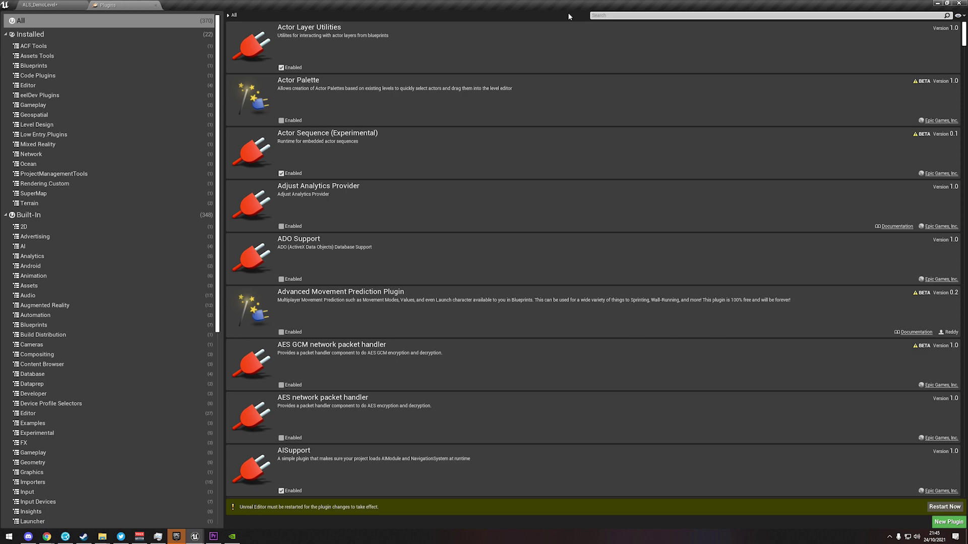
text(world)
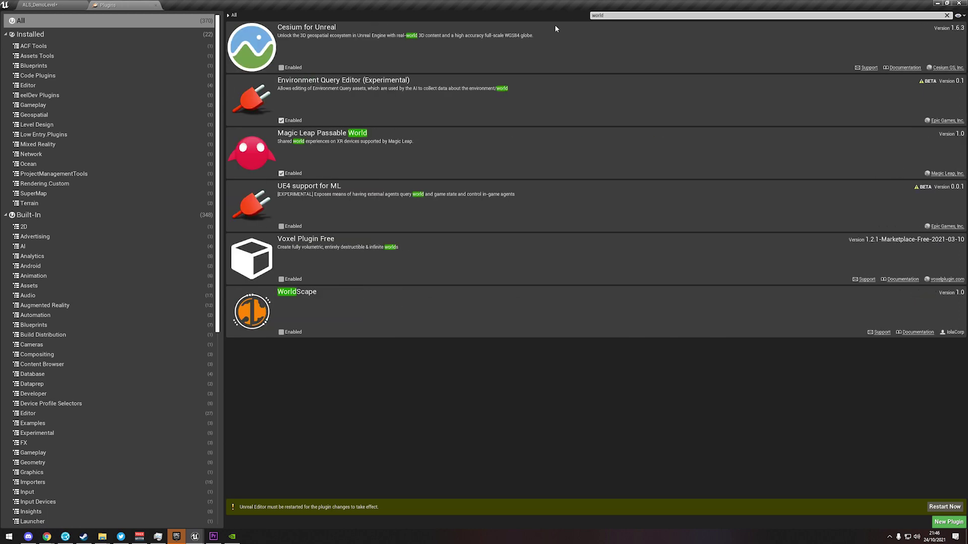
click(292, 329)
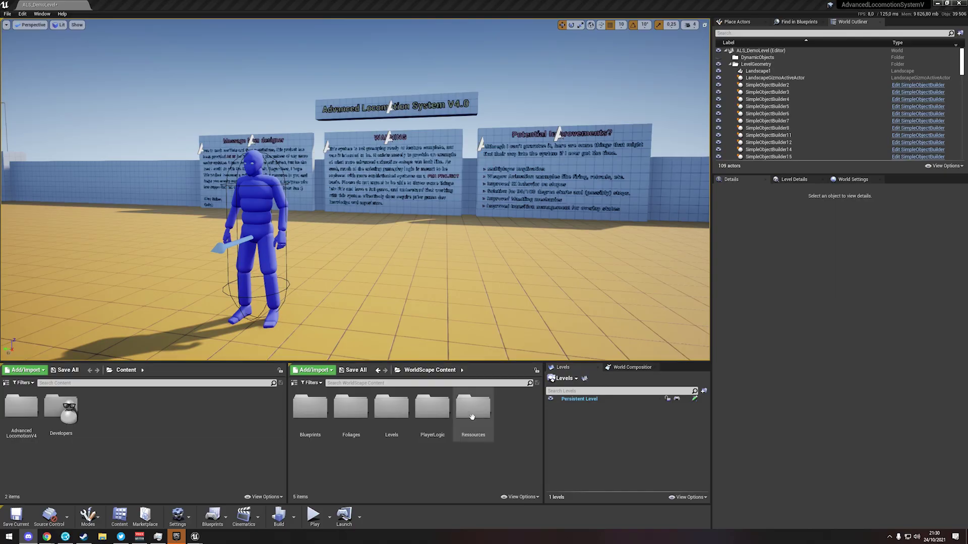
Show the folder tree in the content browser displaying WorldScape Content and open its Levels folder
click(294, 383)
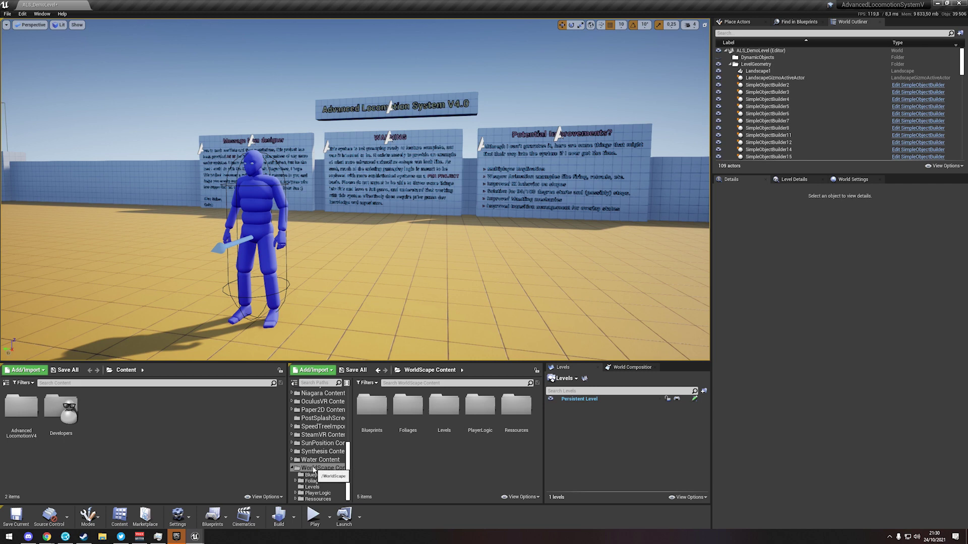
click(525, 497)
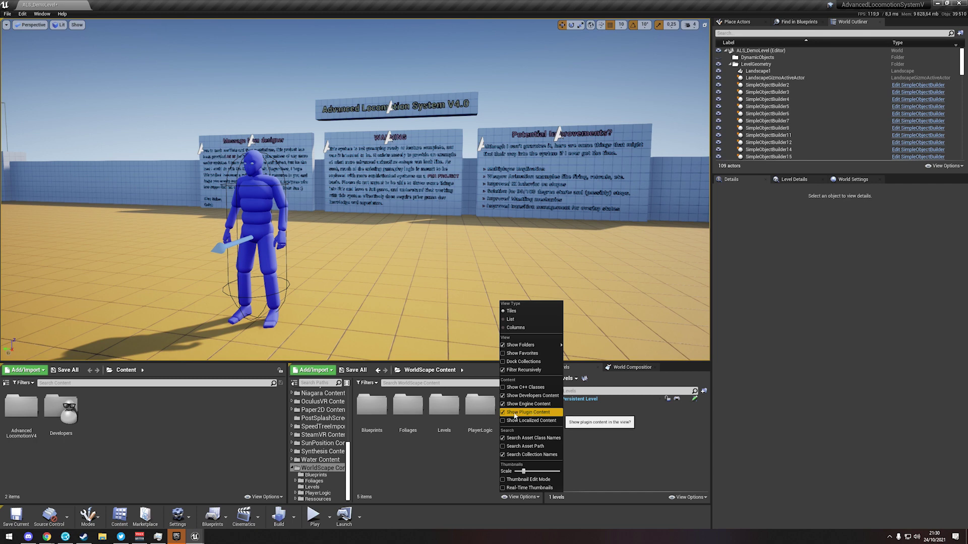
click(447, 474)
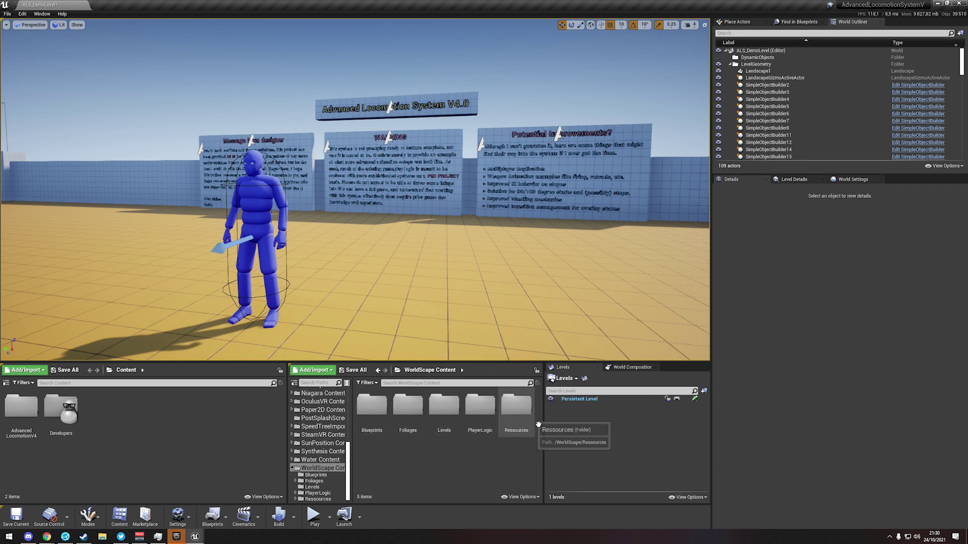
double_click(444, 411)
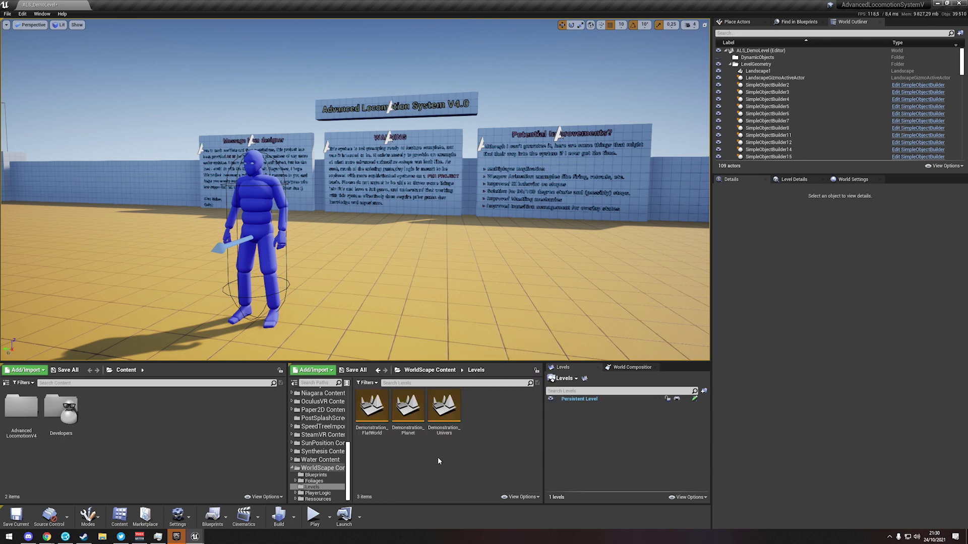
Copy the Demonstration_FlatWorld level from WorldScape Content into the Levels folder of AdvancedLocomotionV4
click(373, 418)
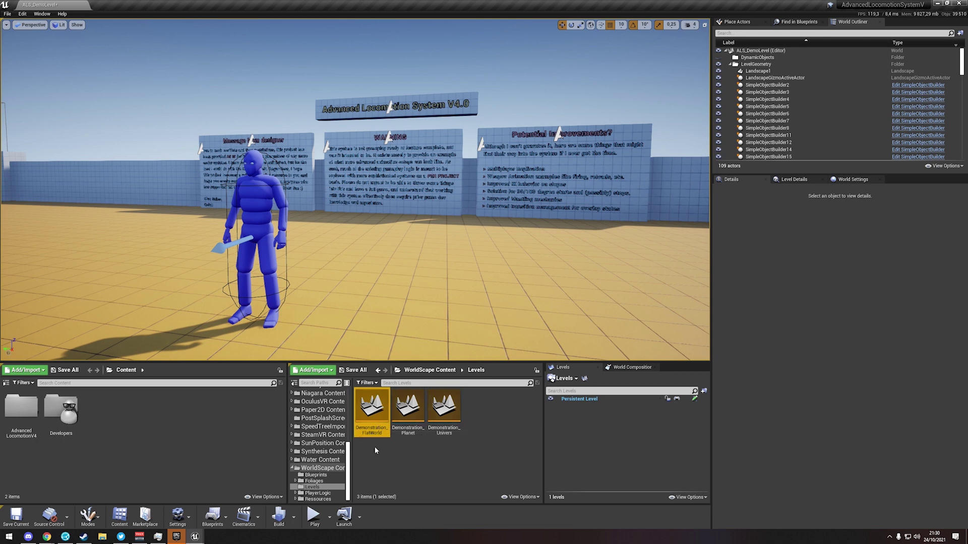
click(6, 383)
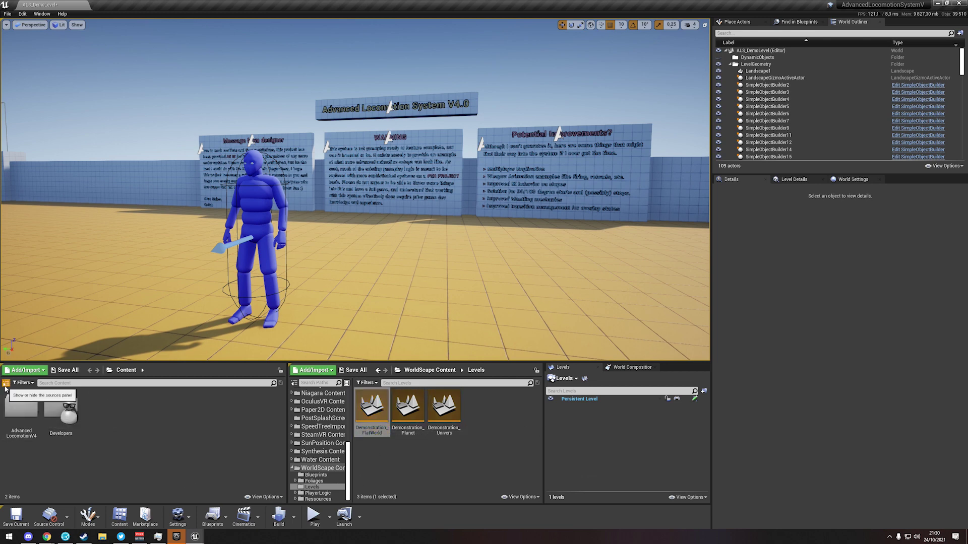
click(29, 399)
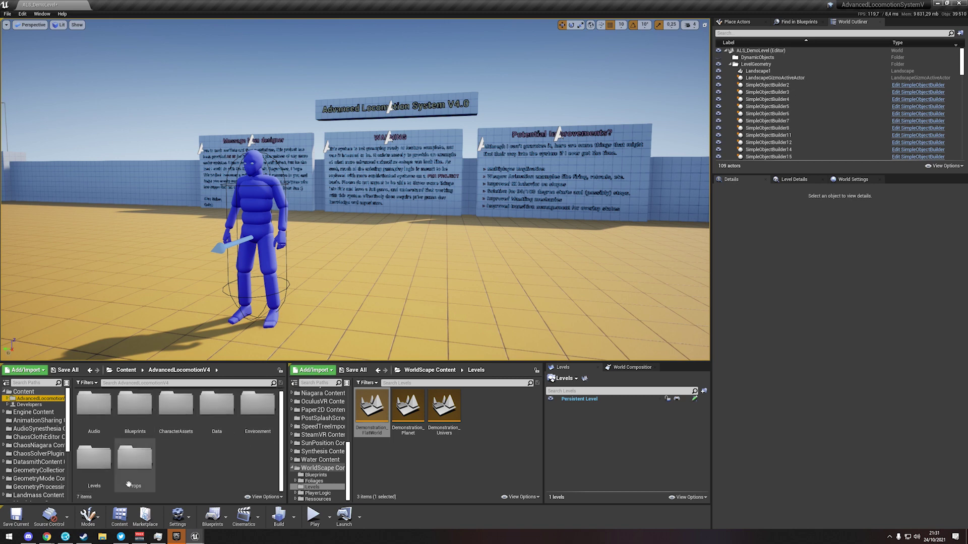
double_click(94, 461)
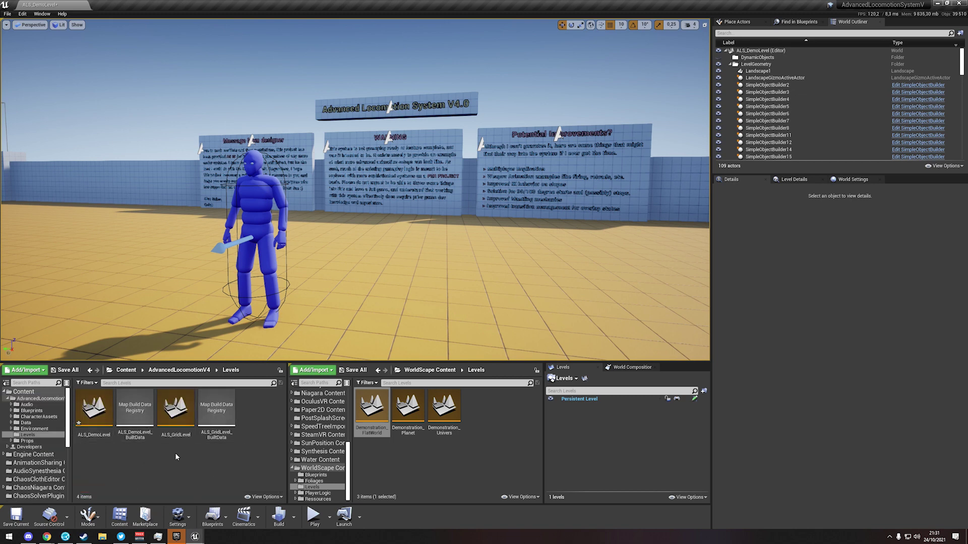
drag(375, 426, 214, 465)
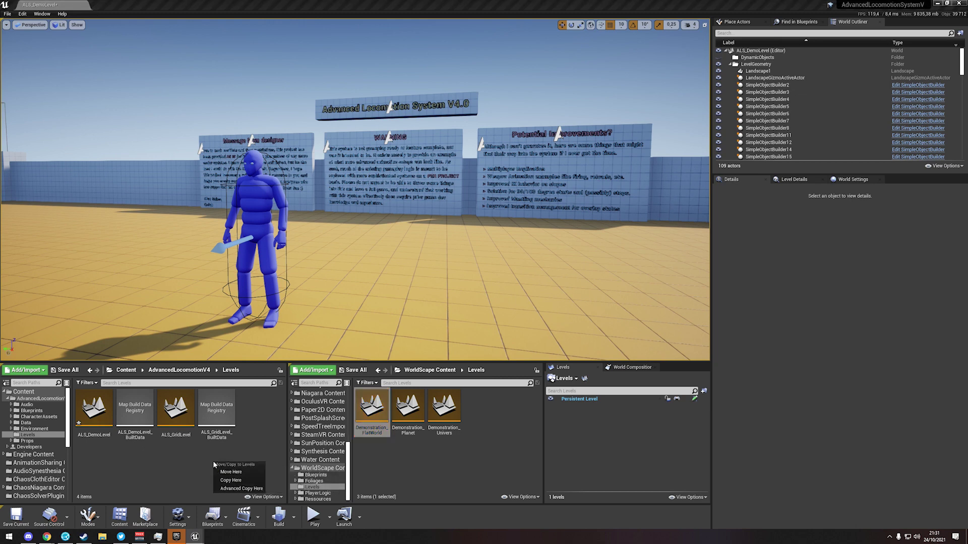
click(232, 482)
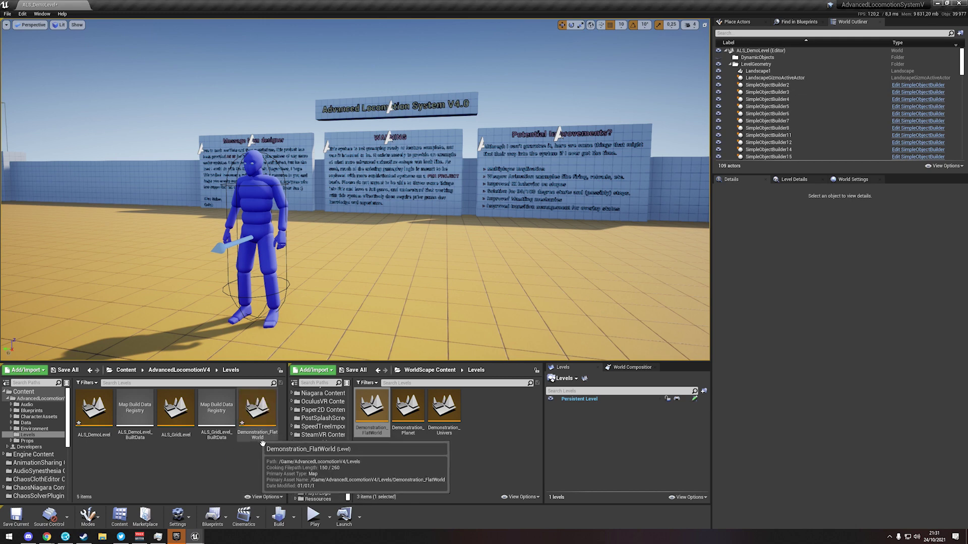
Rename the copied Demonstration_FlatWorld level as My_FlatWorld
click(257, 416)
key(F2)
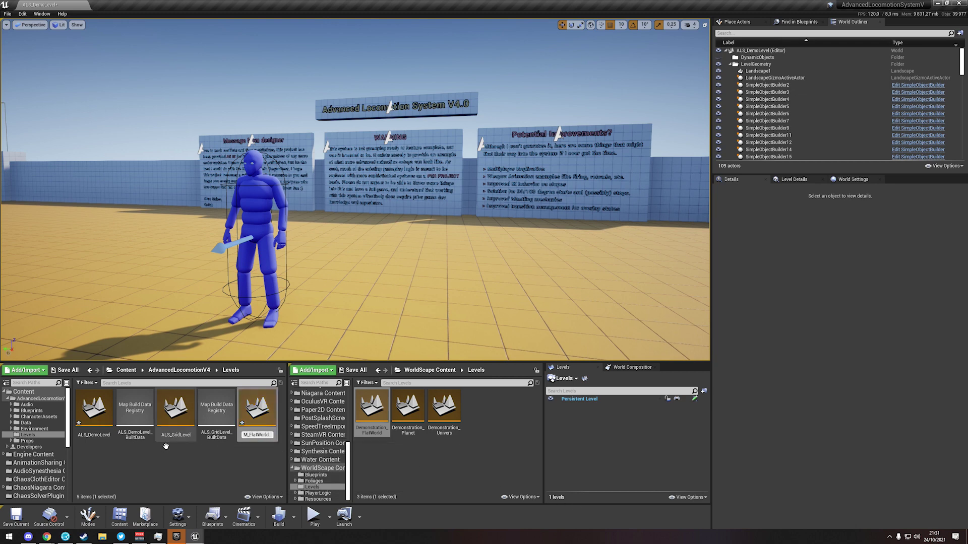
key(Return)
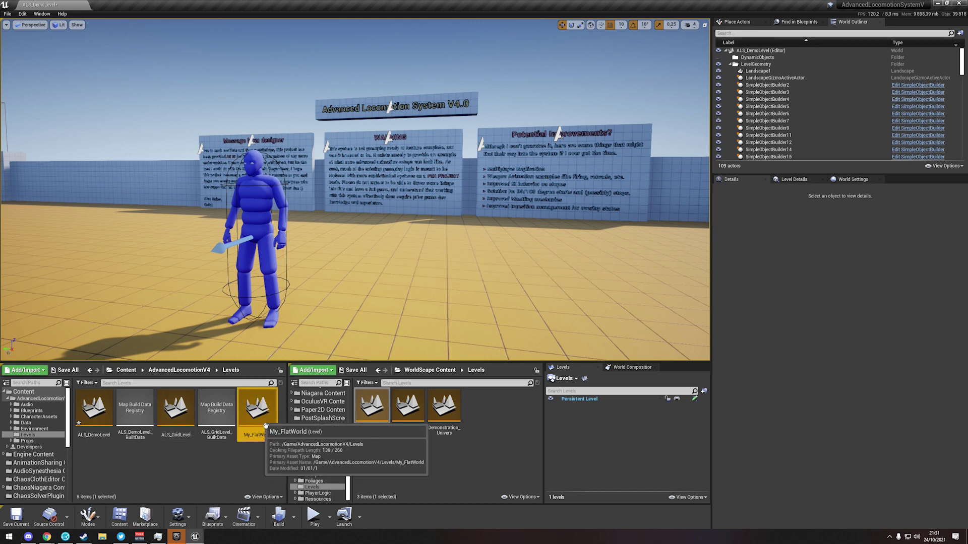
Add My_FlatWorld as a sublevel of the Persistent Level and set its streaming method to Always Loaded
drag(266, 426, 581, 409)
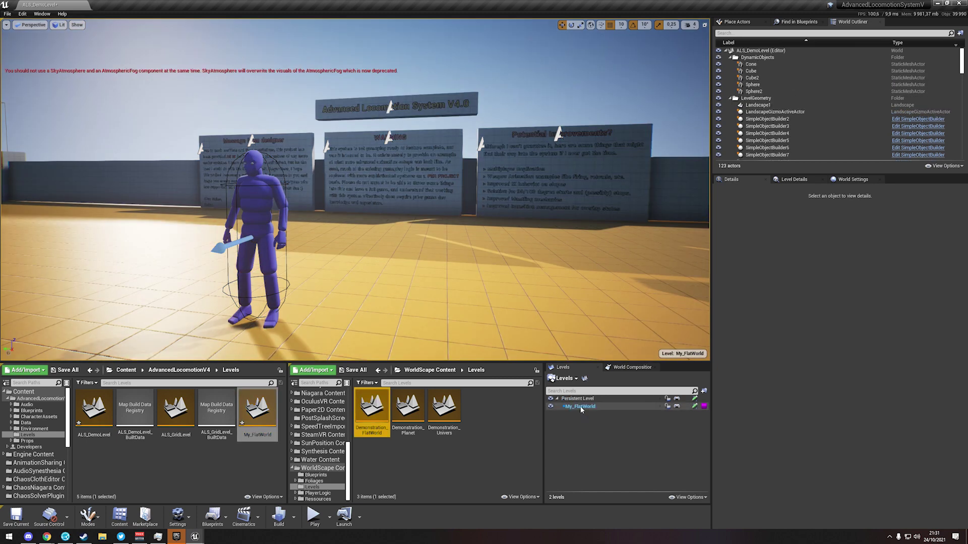
right_click(581, 409)
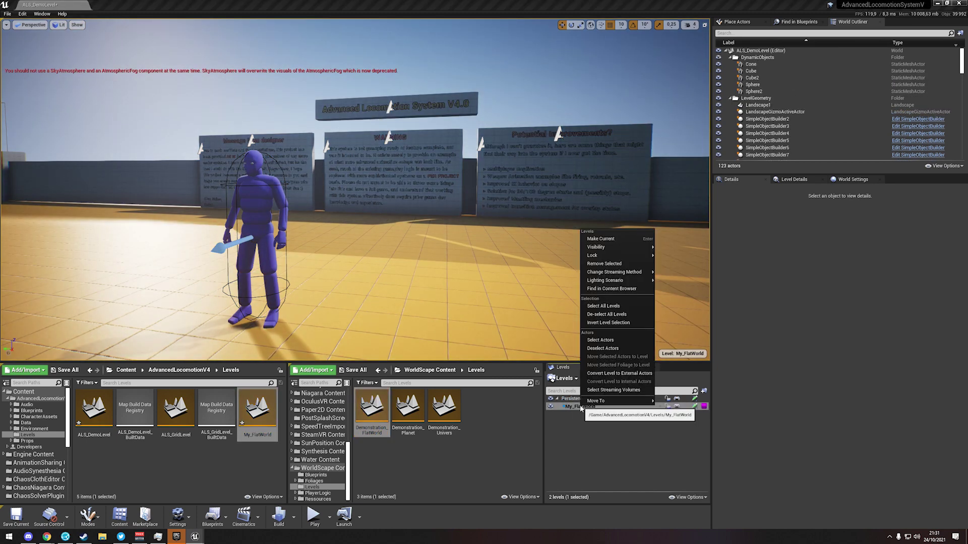
mouse_move(619, 275)
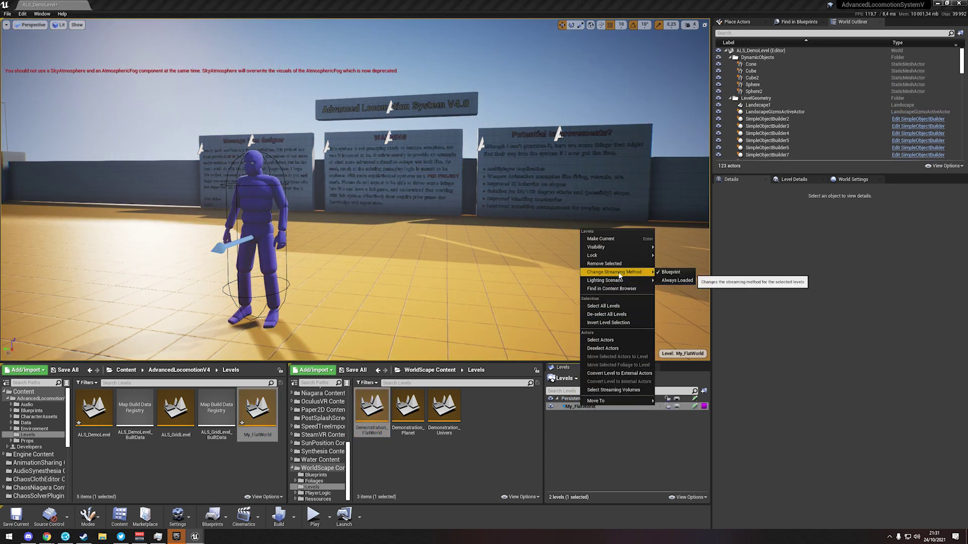
click(676, 280)
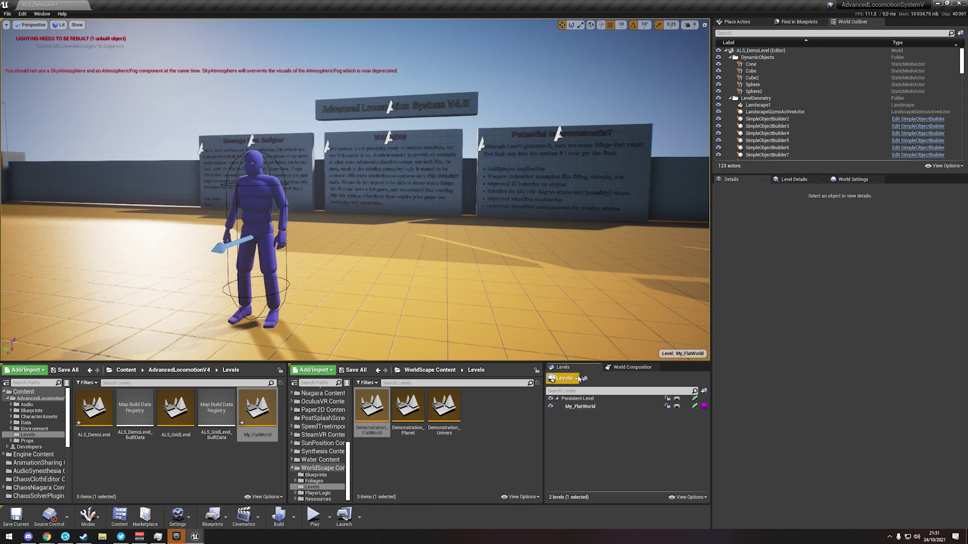
click(42, 13)
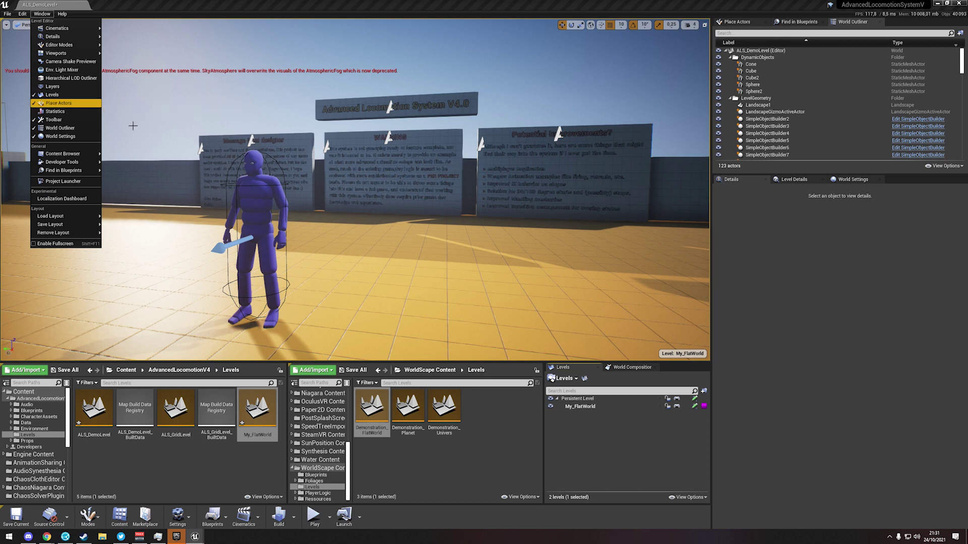
click(470, 438)
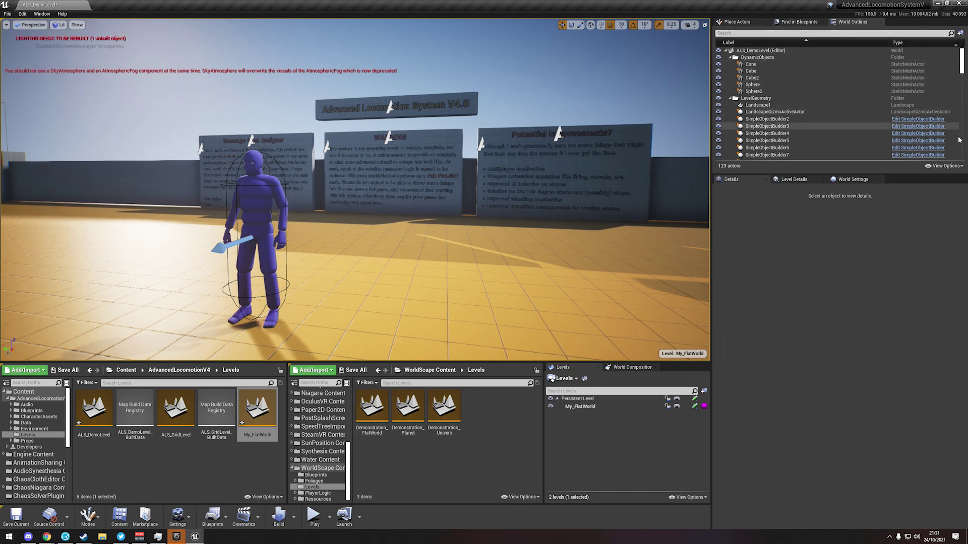
Restrict the World Outliner to show only actors in the current level
click(959, 166)
click(911, 198)
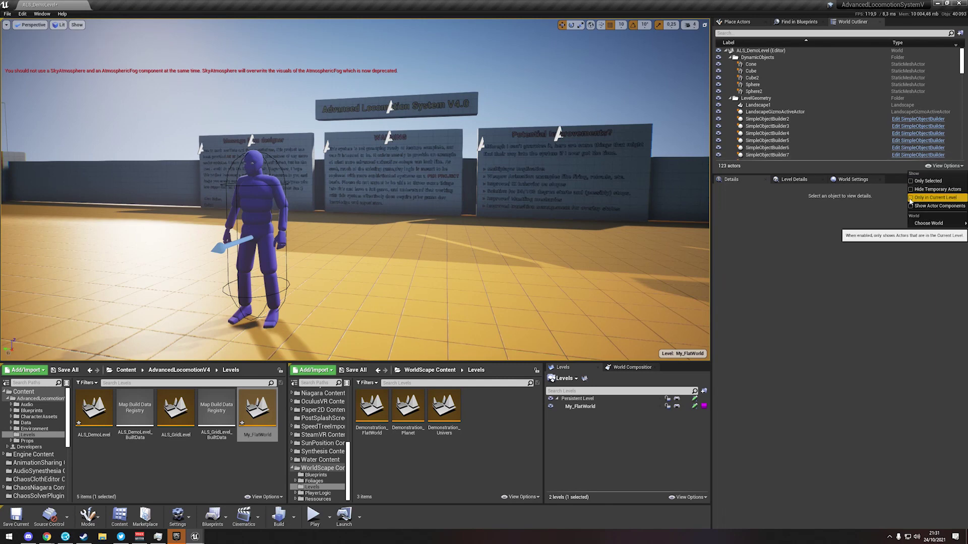
click(787, 221)
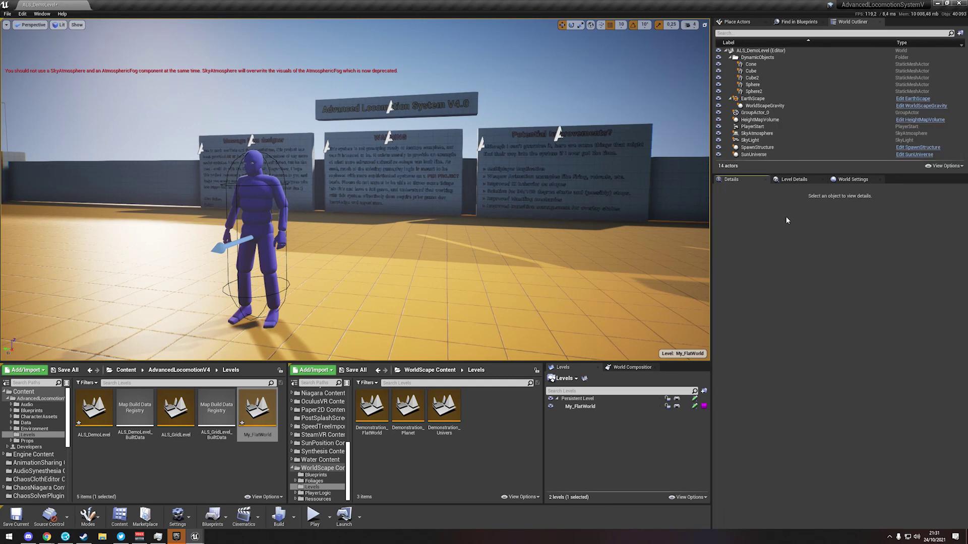
Make the Persistent Level current and delete Landscape1 and LandscapeGizmoActiveActor from its LevelGeometry folder
double_click(580, 399)
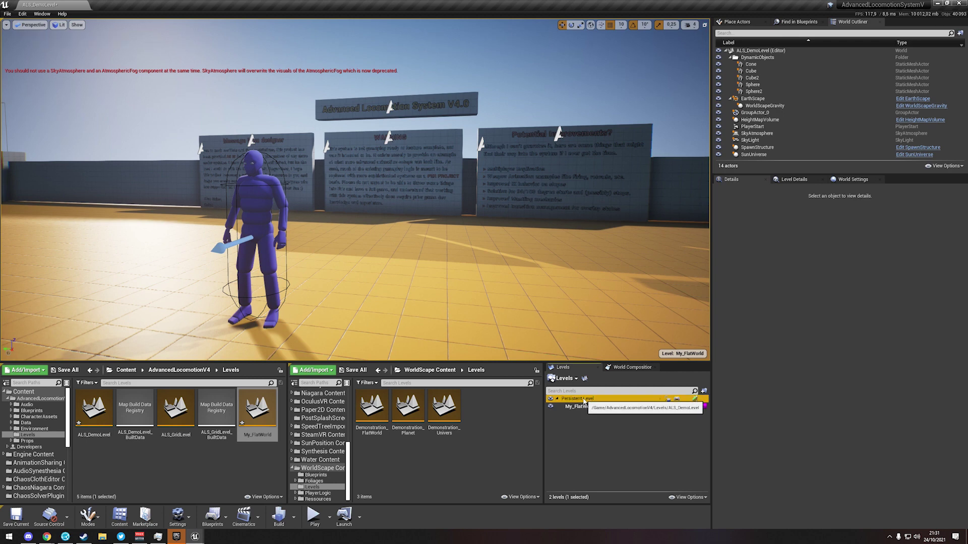
scroll(764, 73, down, 2)
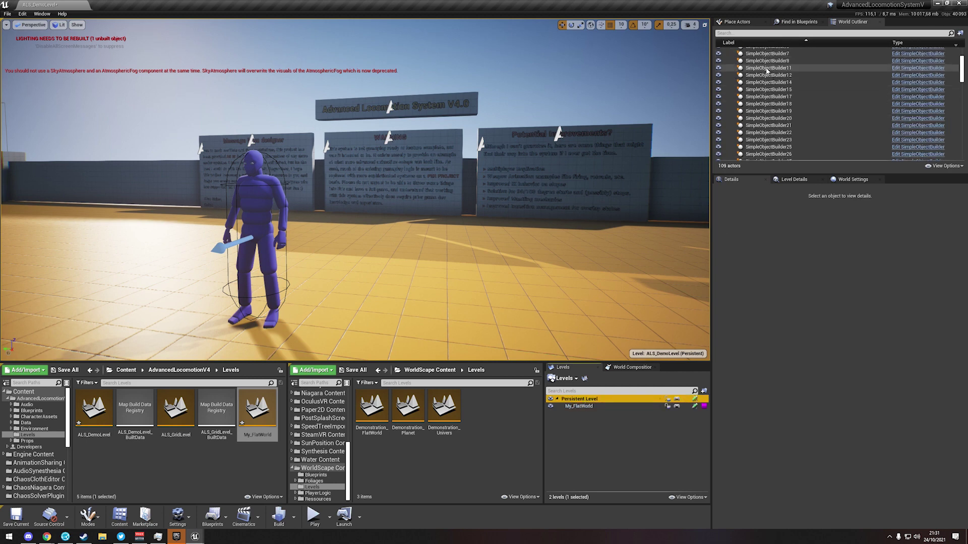
scroll(764, 73, up, 2)
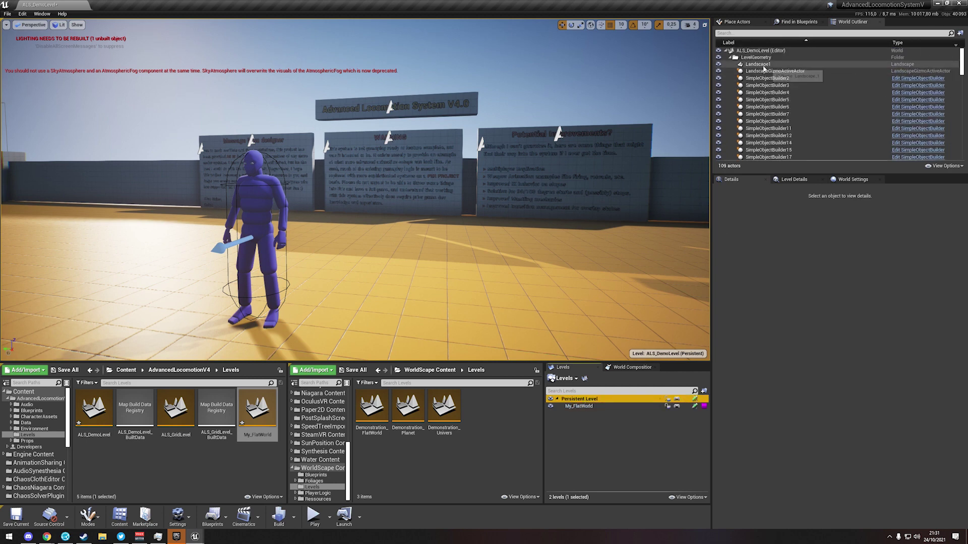
click(761, 65)
key(Delete)
click(763, 64)
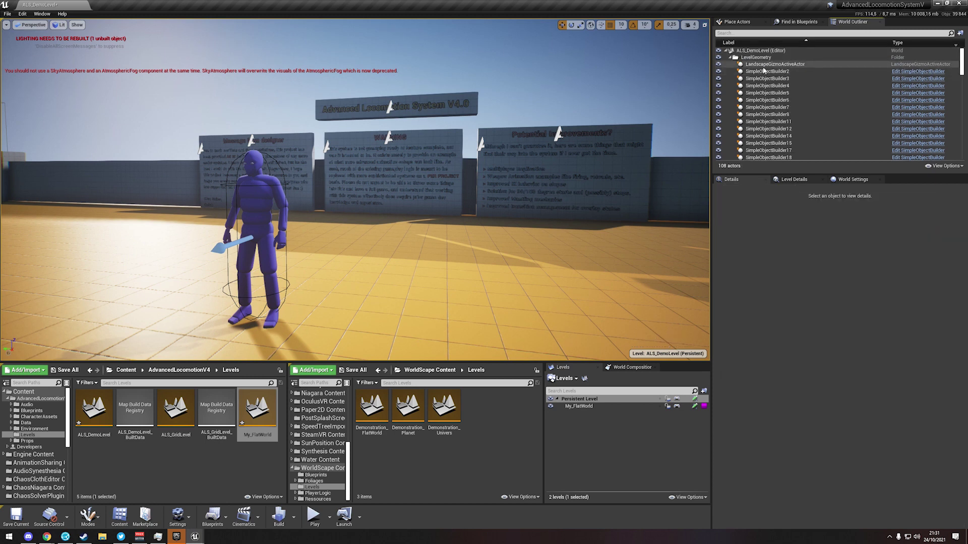
key(Delete)
Delete AtmosphericFog, BP_Sky_Sphere, DirectionalLight and SkyLight from the Persistent Level's Utility folder
drag(962, 65, 962, 144)
click(767, 109)
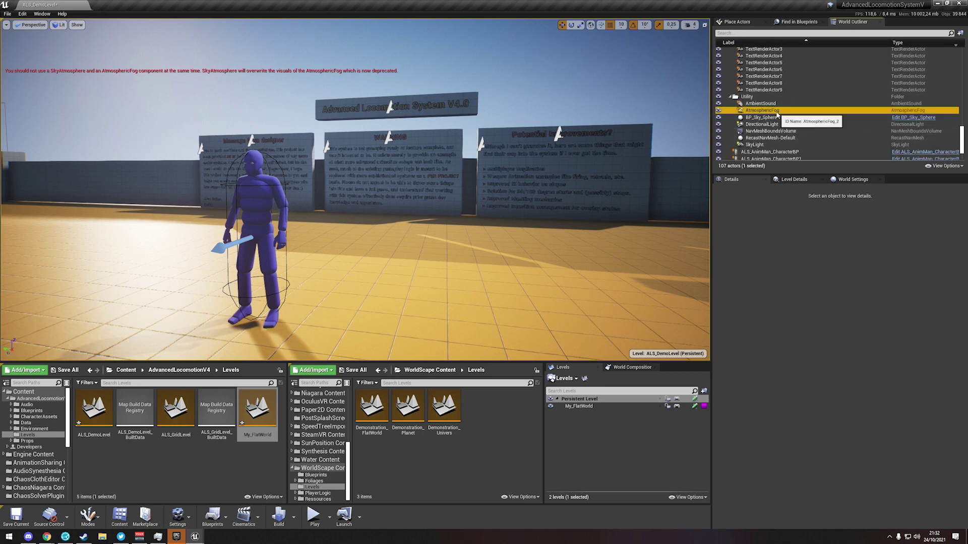
key(Delete)
click(761, 111)
key(Delete)
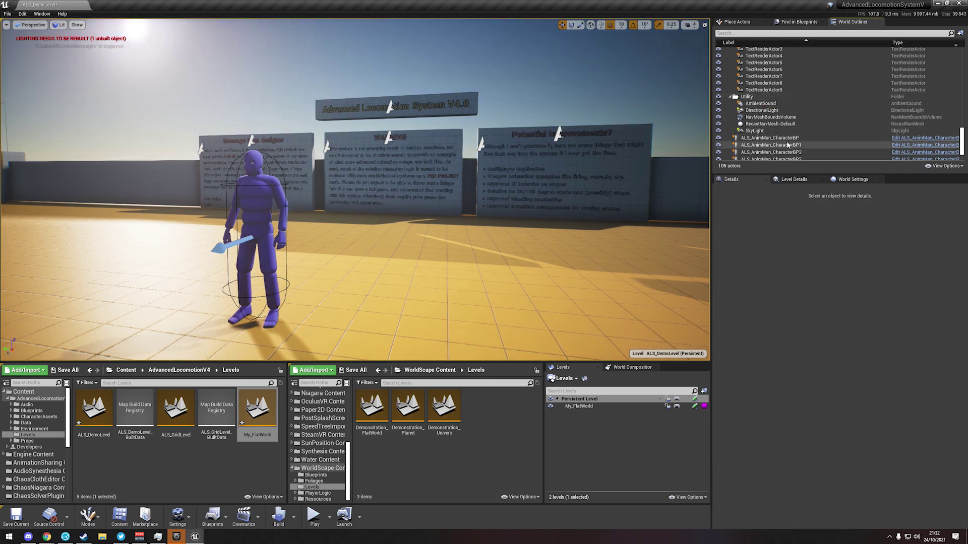
click(762, 110)
key(Delete)
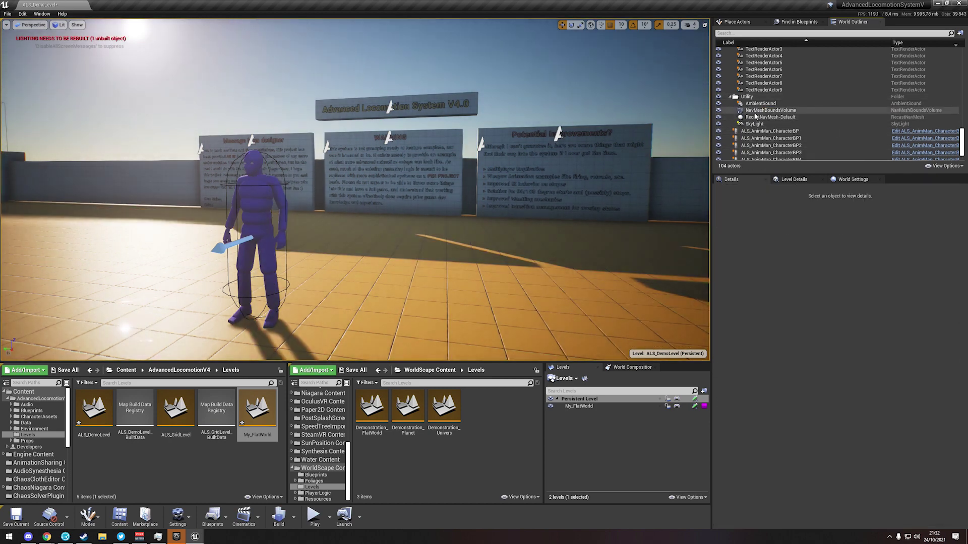
click(756, 124)
key(Delete)
Turn off the Only in Current Level filter so the World Outliner lists actors from all levels
scroll(766, 136, down, 1)
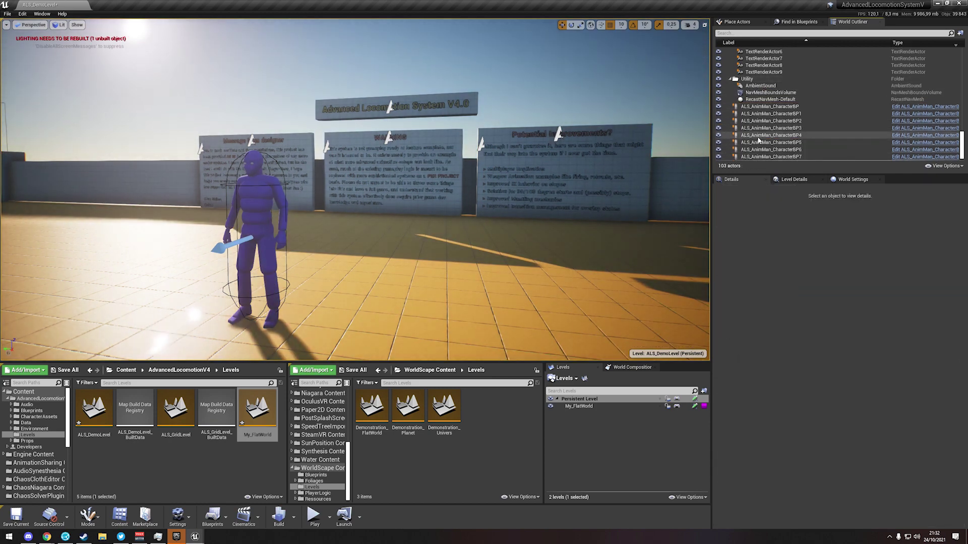
click(944, 166)
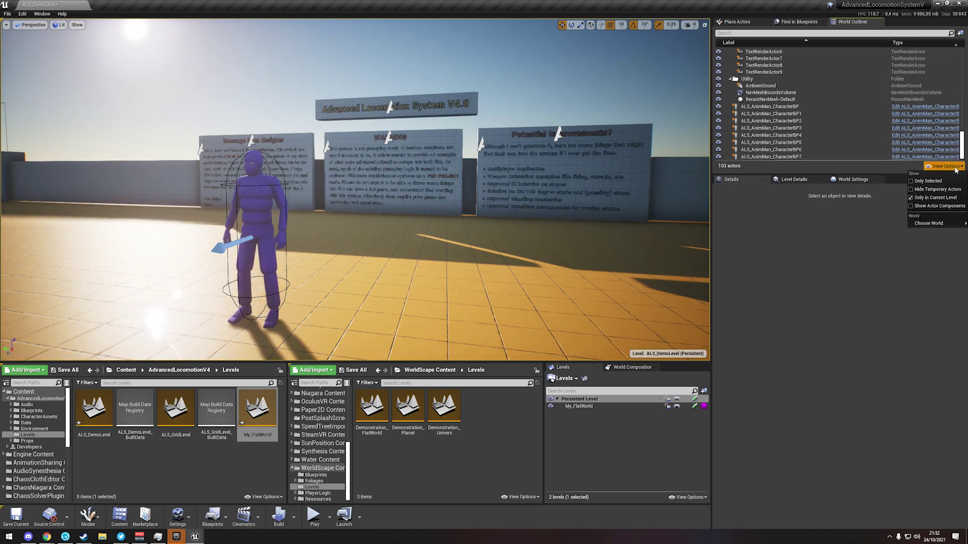
click(911, 197)
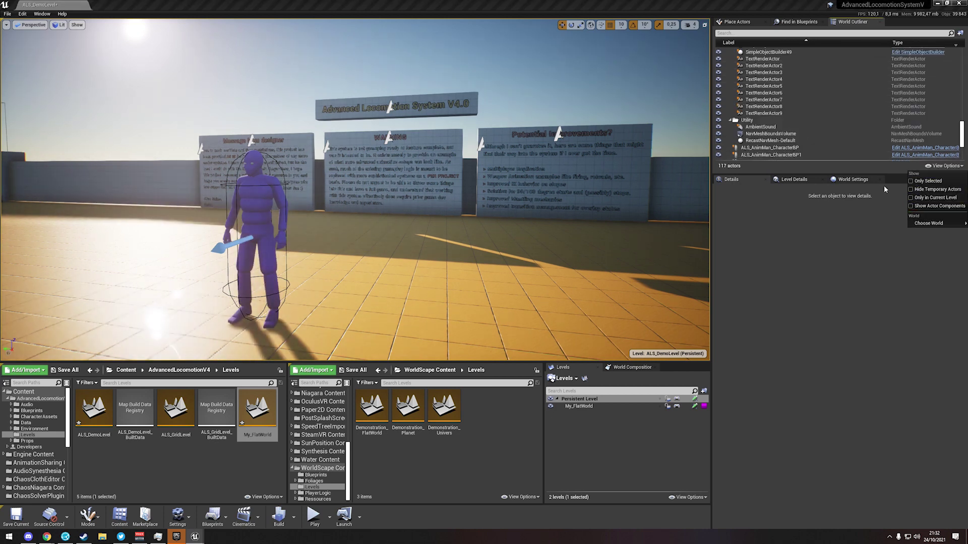
scroll(827, 132, down, 2)
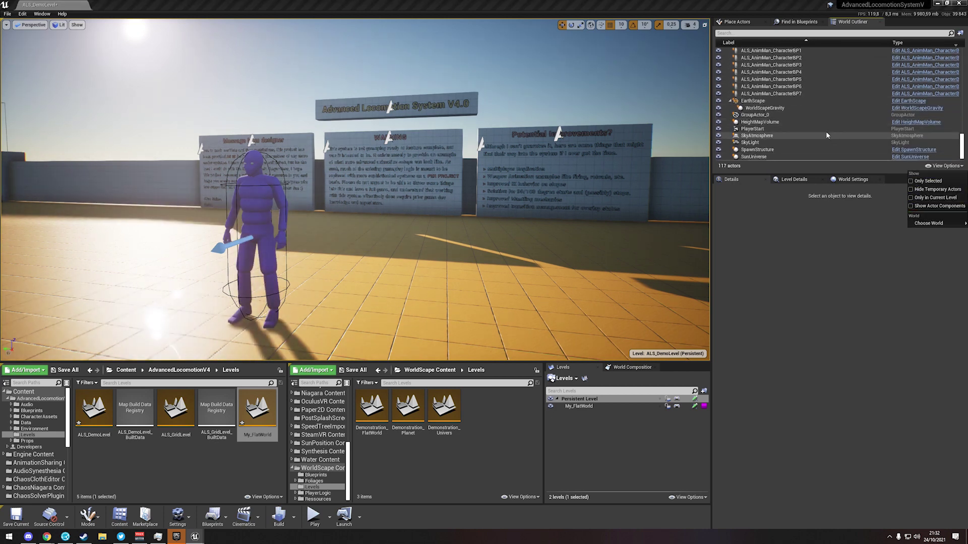
Look through the My_FlatWorld actors, including WorldScapeGravity, SkyAtmosphere, SkyLight, SpawnStructure and SunUniverse
click(756, 101)
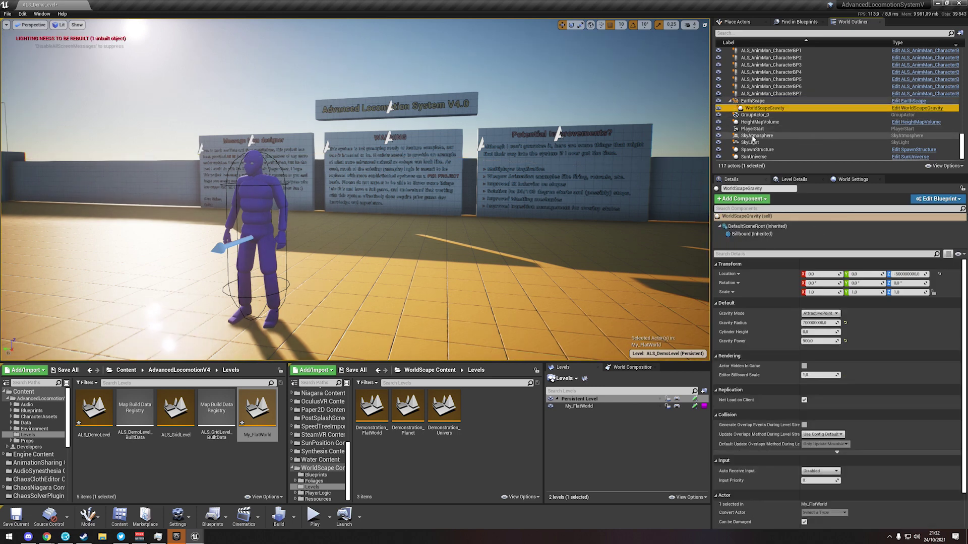
click(756, 136)
click(756, 144)
click(758, 149)
click(758, 157)
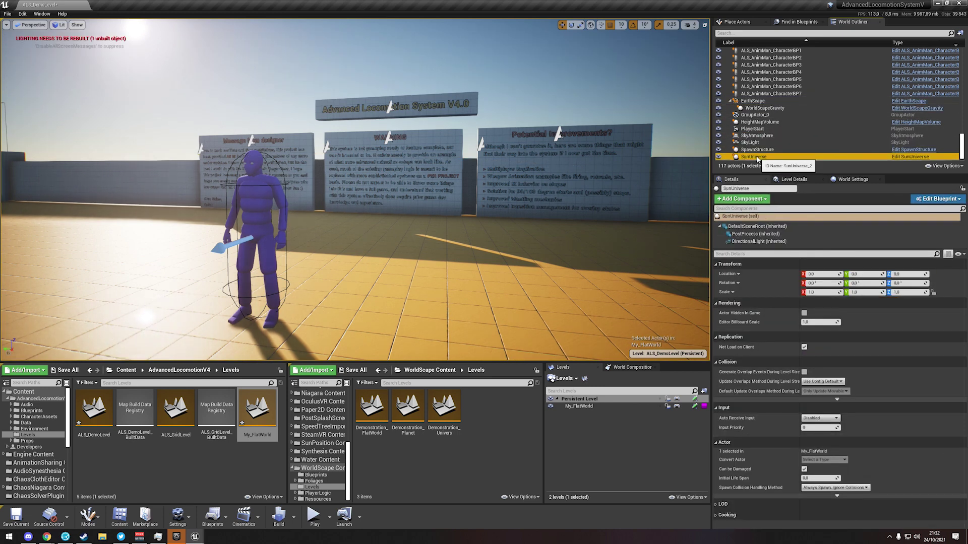
Select all actors that belong to the Persistent Level
click(528, 86)
click(260, 196)
mouse_move(260, 196)
right_down()
mouse_move(209, 222)
mouse_move(61, 181)
mouse_move(255, 202)
right_up()
scroll(259, 197, up, 4)
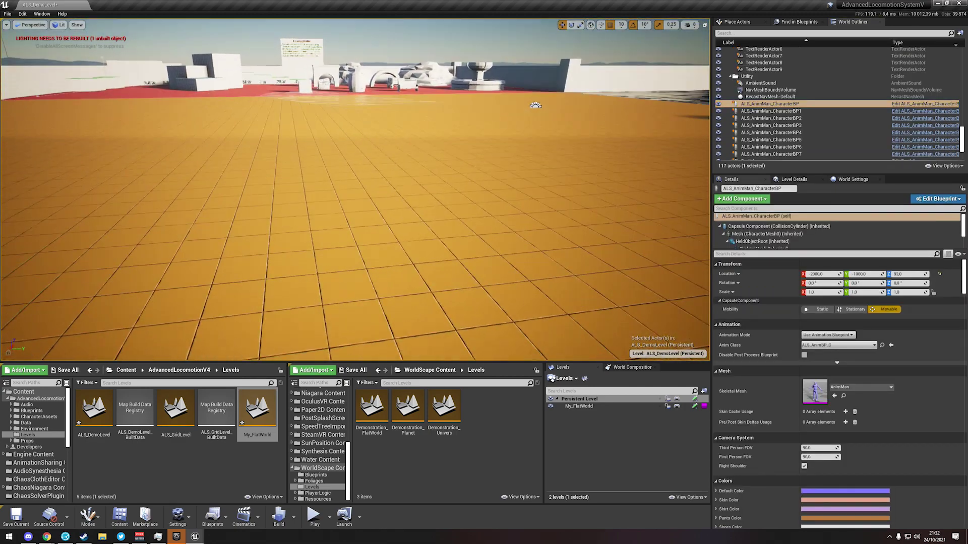
right_click(586, 399)
mouse_move(616, 298)
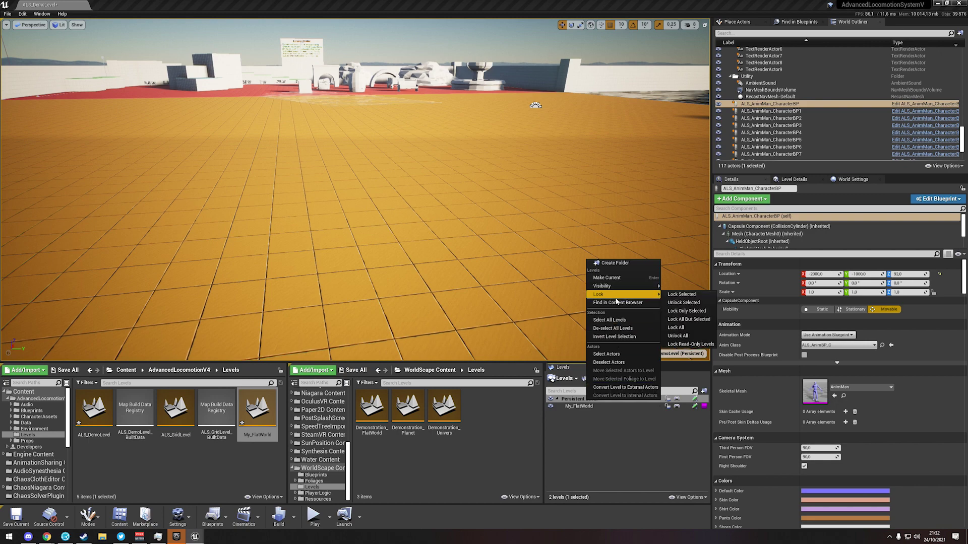
click(607, 354)
Move the selected Persistent Level actors over the island and lower them toward the terrain surface
right_drag(355, 190, 232, 194)
key(s)
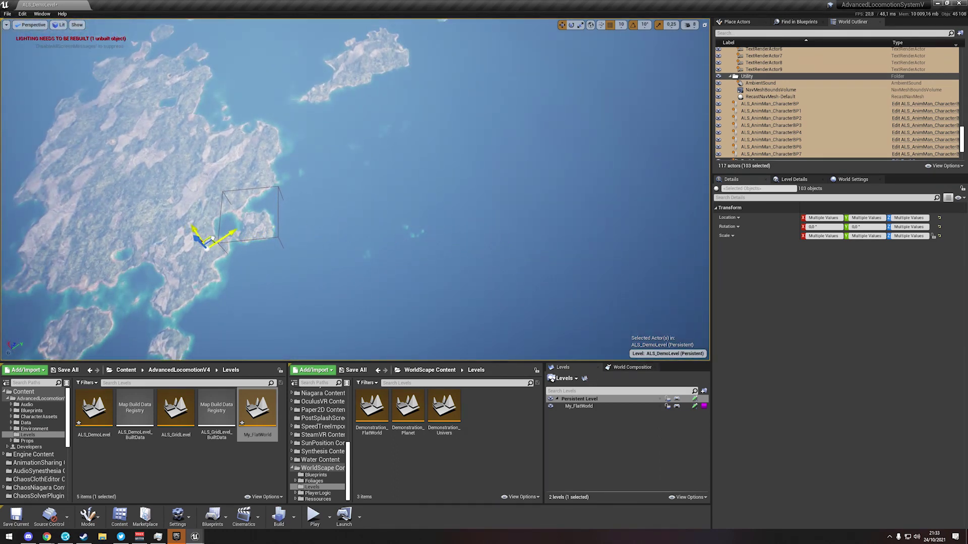
right_drag(306, 256, 373, 269)
key(w)
key(a)
key(a)
key(w)
right_drag(308, 285, 400, 267)
drag(400, 162, 400, 206)
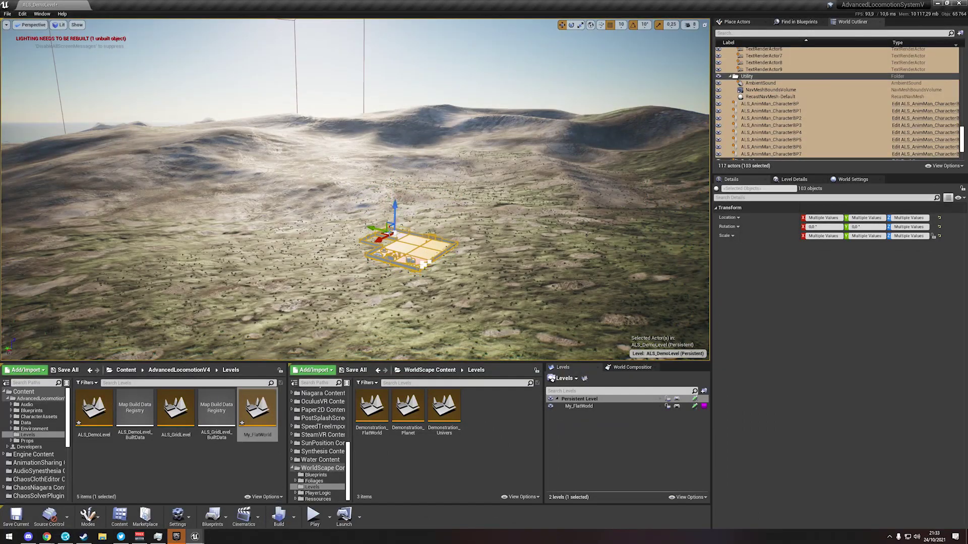
Shift the selected demo area sideways to fine-tune its place on the terrain
key(w)
right_drag(401, 205, 424, 197)
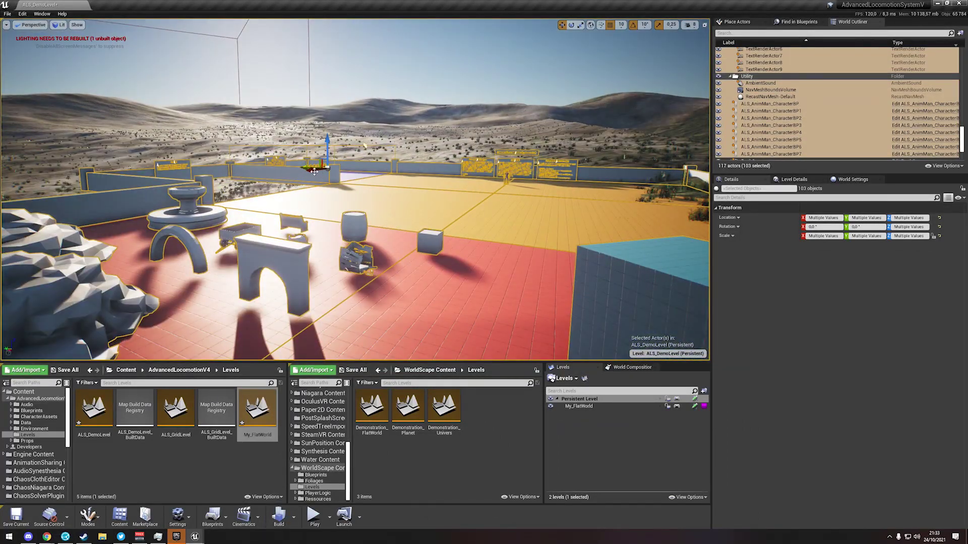
drag(314, 172, 268, 161)
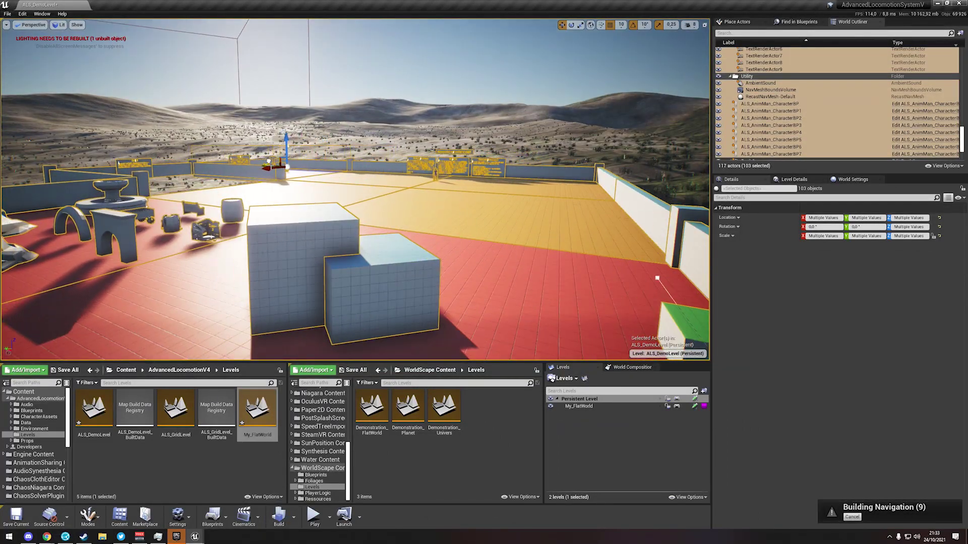
Examine the relocated demo area from several angles, play-test the level and stop the session
click(6, 24)
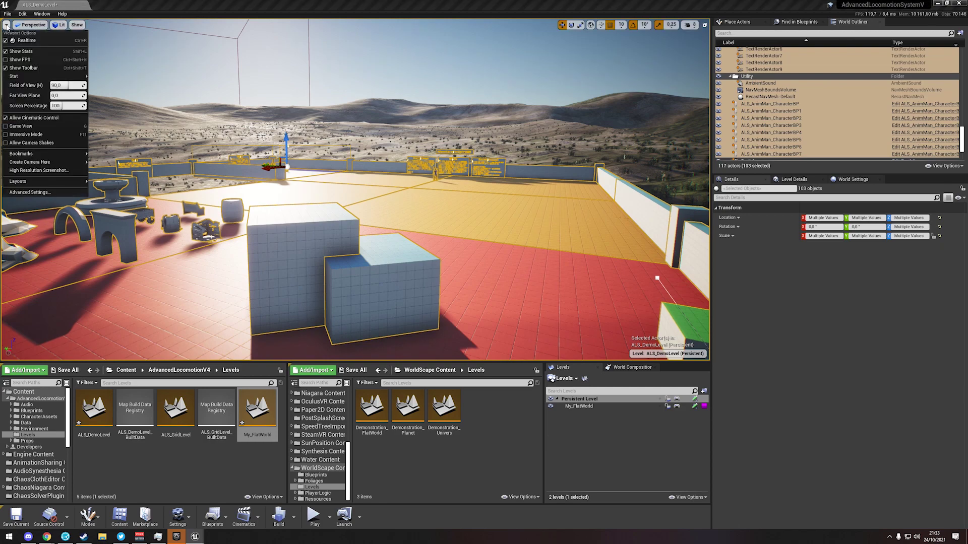
click(7, 25)
right_drag(302, 191, 247, 206)
key(e)
right_drag(490, 158, 499, 214)
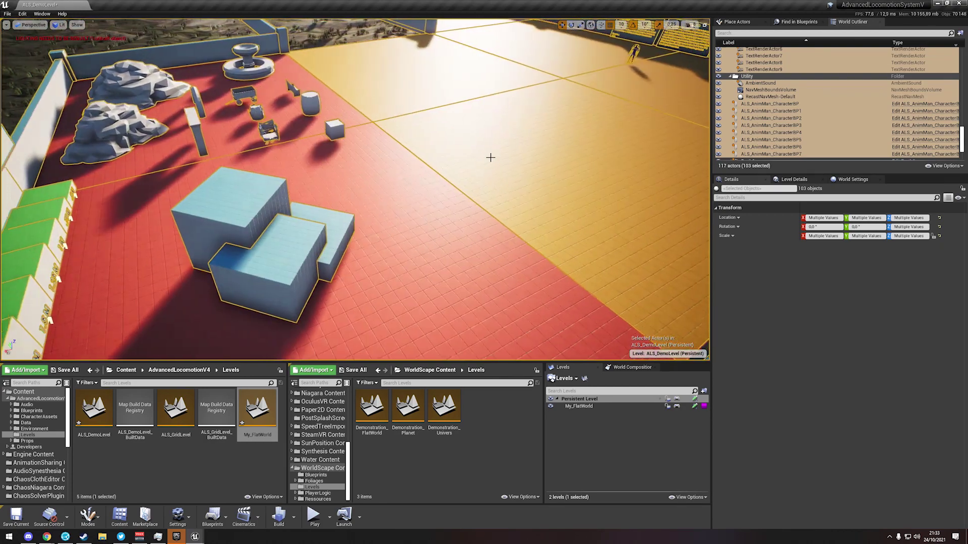
click(445, 182)
right_drag(445, 181, 474, 161)
key(a)
key(w)
right_drag(277, 87, 161, 35)
key(d)
right_drag(445, 179, 445, 179)
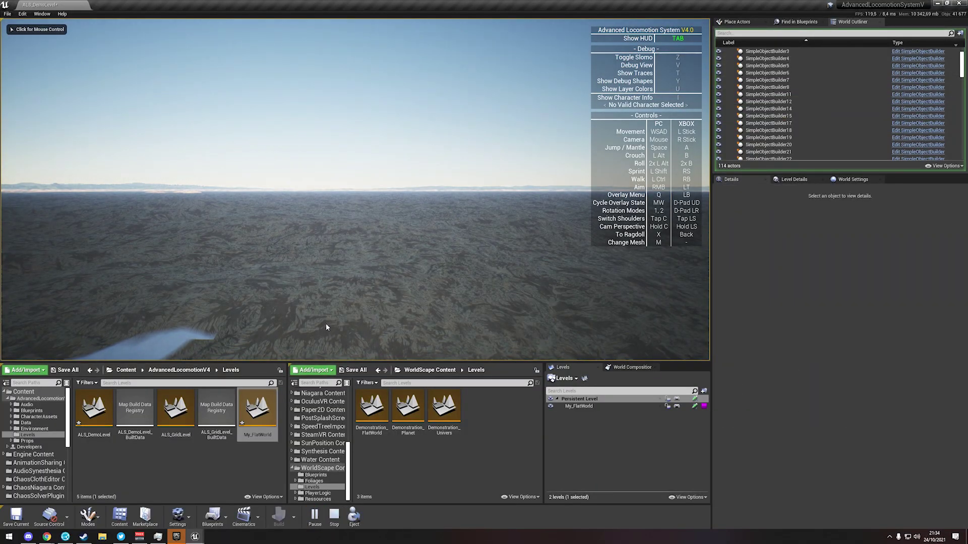
click(335, 524)
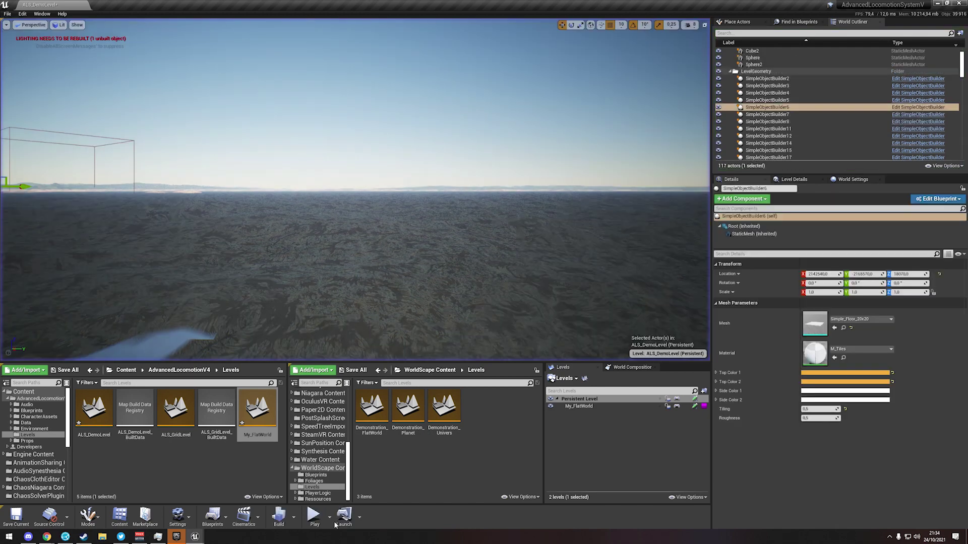
Disable Enable World Bounds Checks in the World Settings of the Persistent Level
click(794, 180)
click(853, 180)
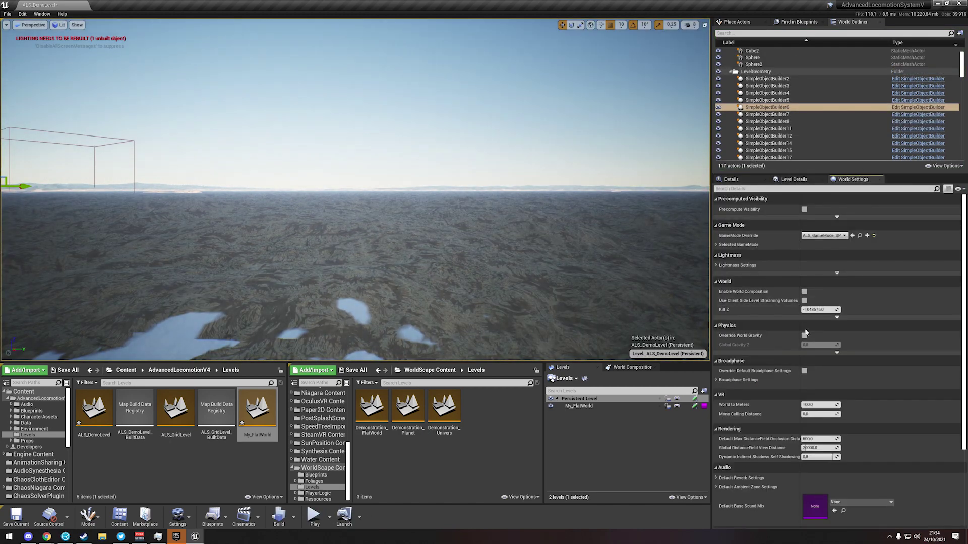
scroll(807, 339, down, 3)
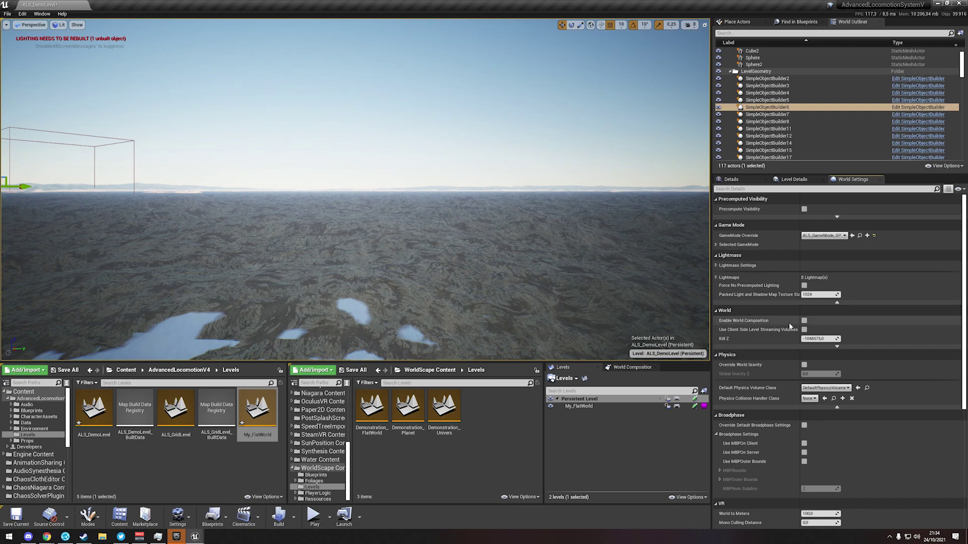
click(836, 346)
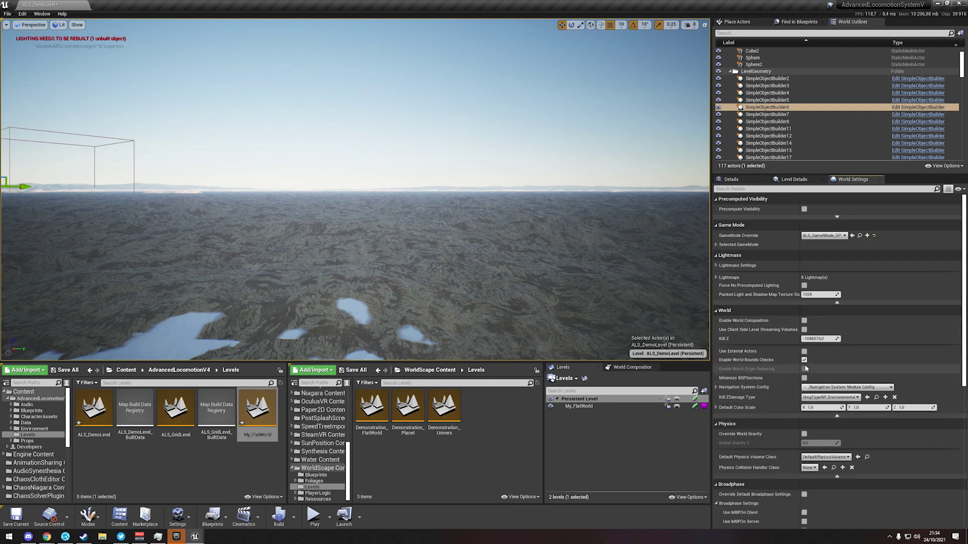
click(804, 359)
Play-test the level by running the character from the demo floor across the landscape and jumping
click(313, 514)
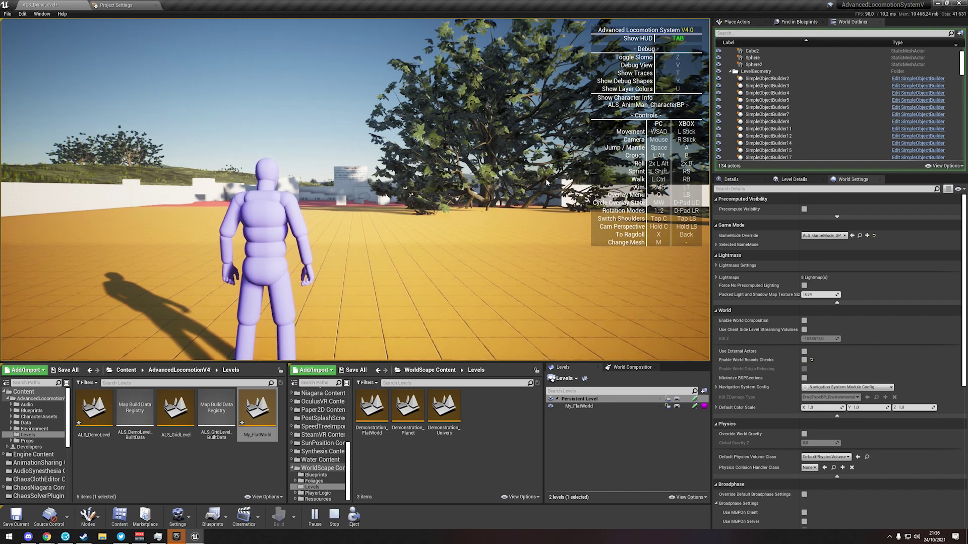
click(546, 183)
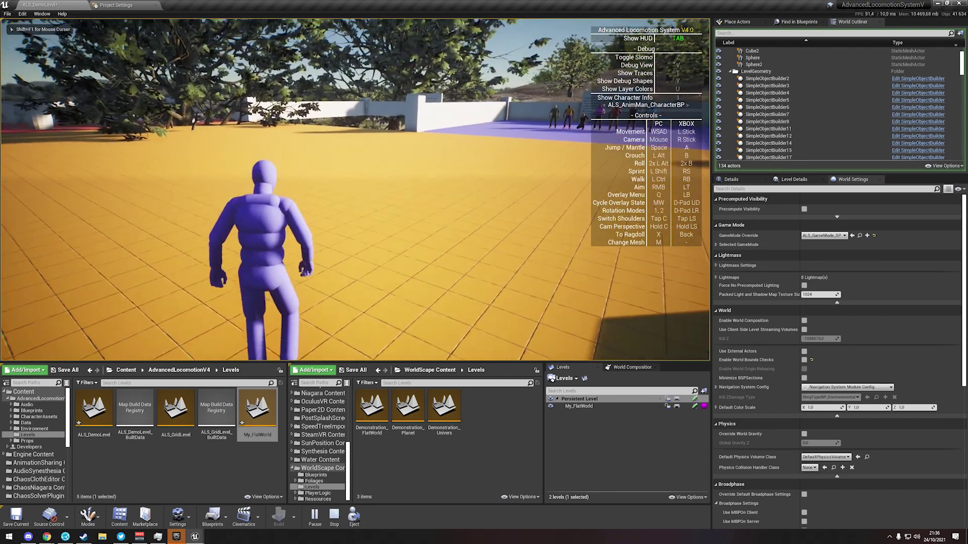
key(w)
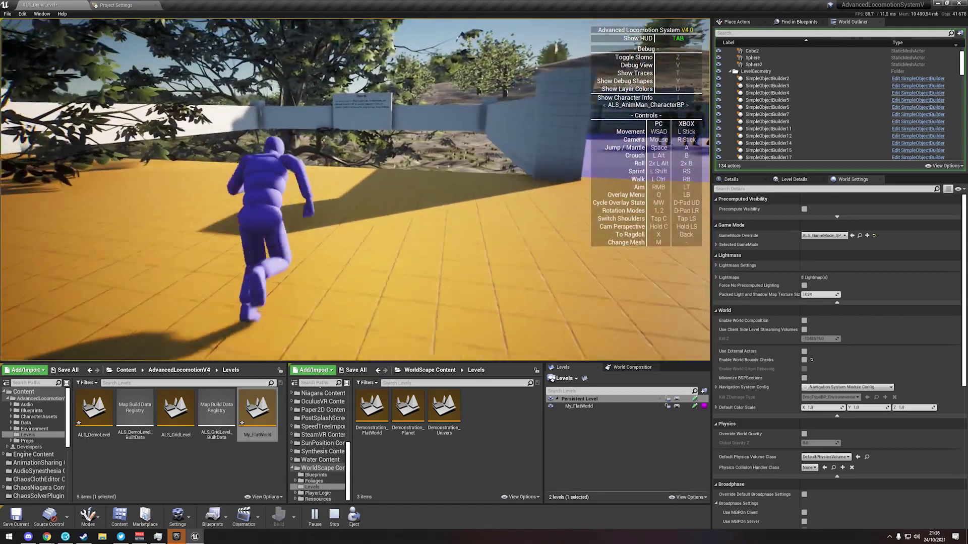
key(space)
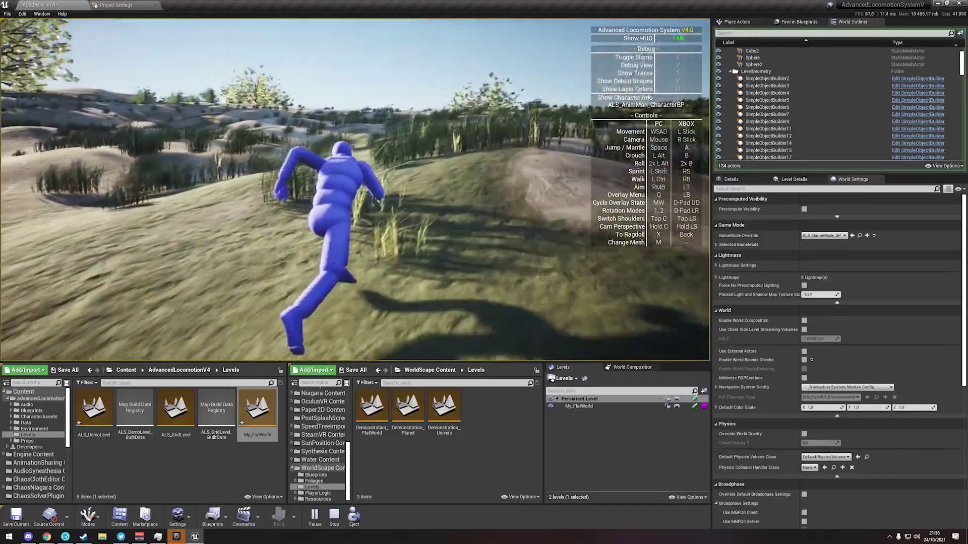
key(space)
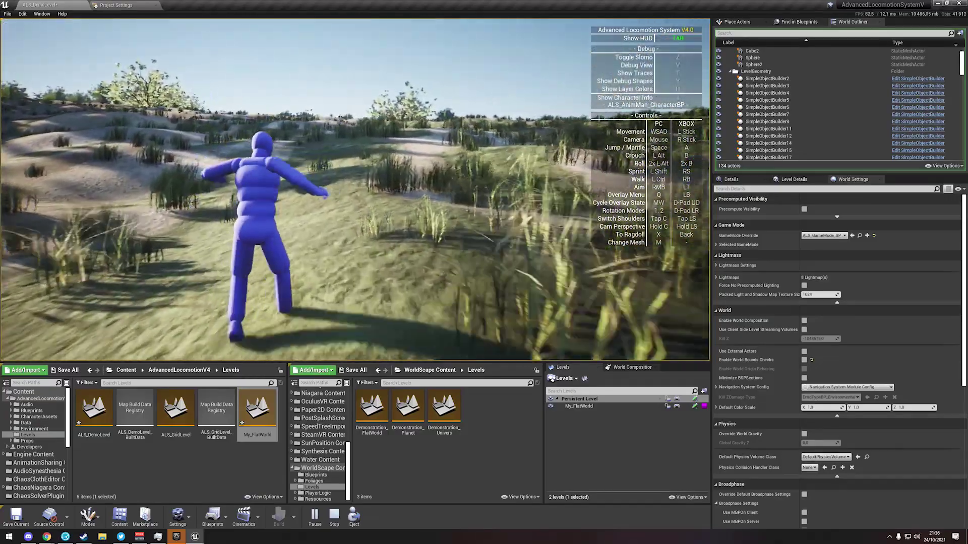
key(space)
key(space)
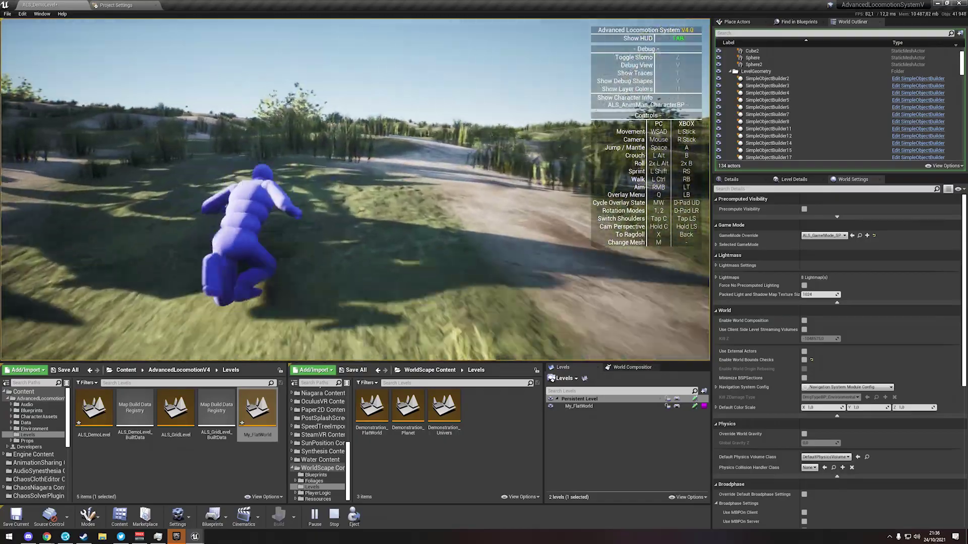
Toggle the character's mesh several times while running and jumping over the terrain
key(m)
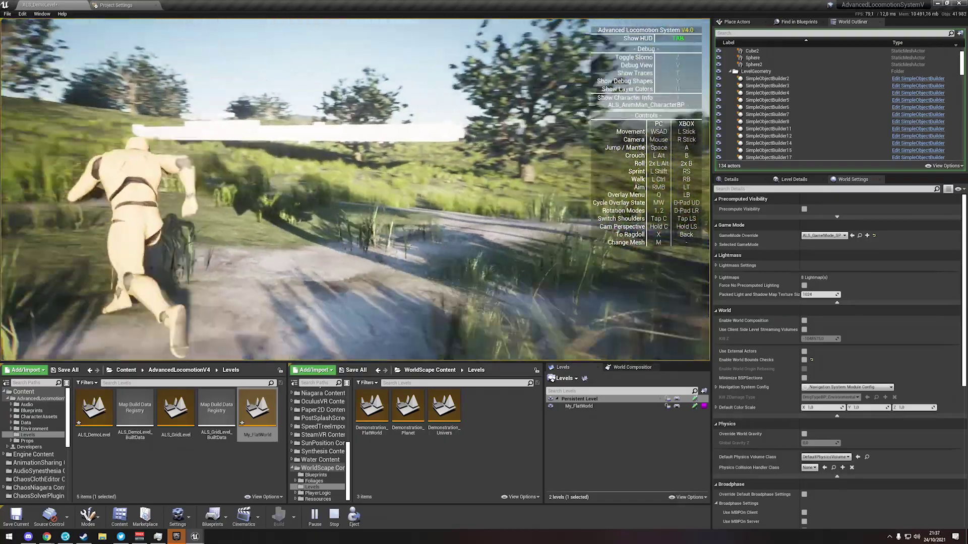
key(space)
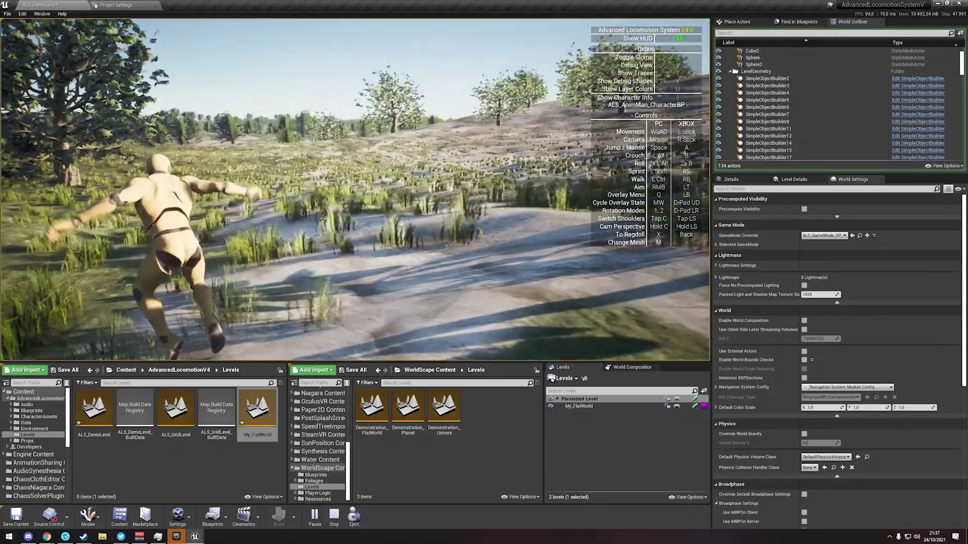
key(m)
key(m)
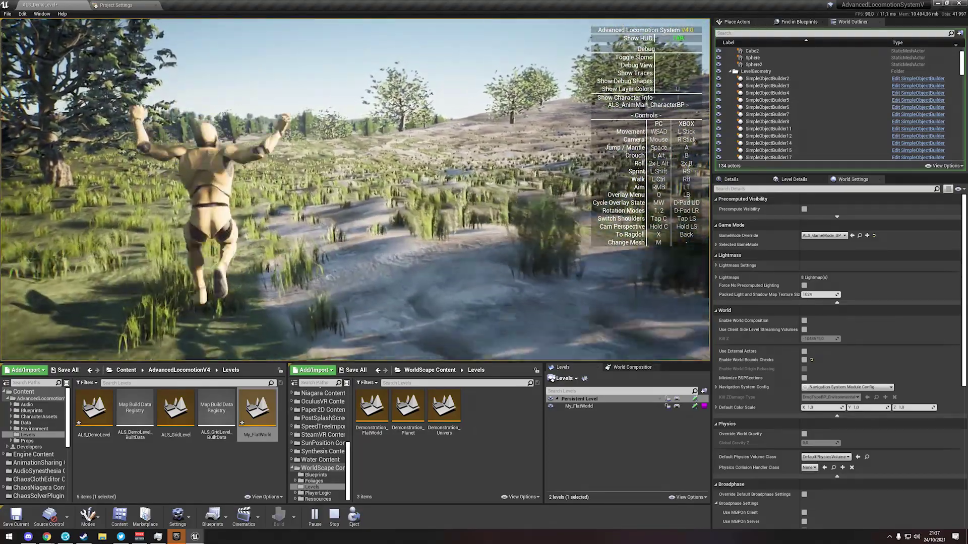
key(m)
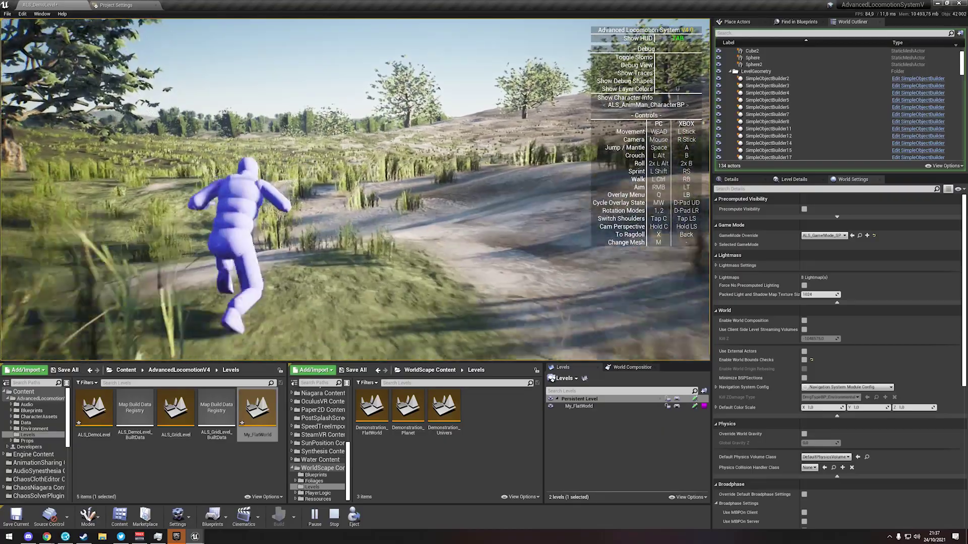